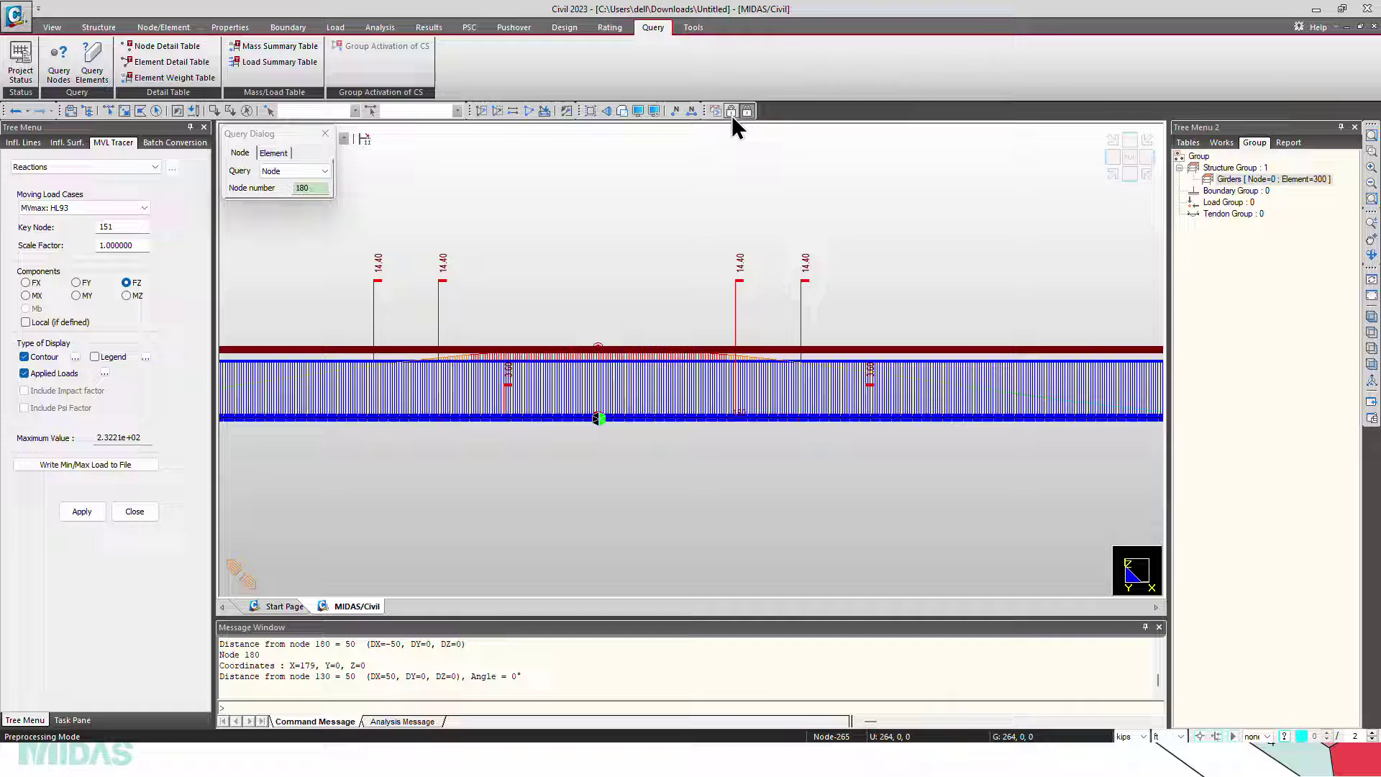
# Leave result view to show the plain two-span girder and close the node query dialog
pyautogui.click(731, 111)
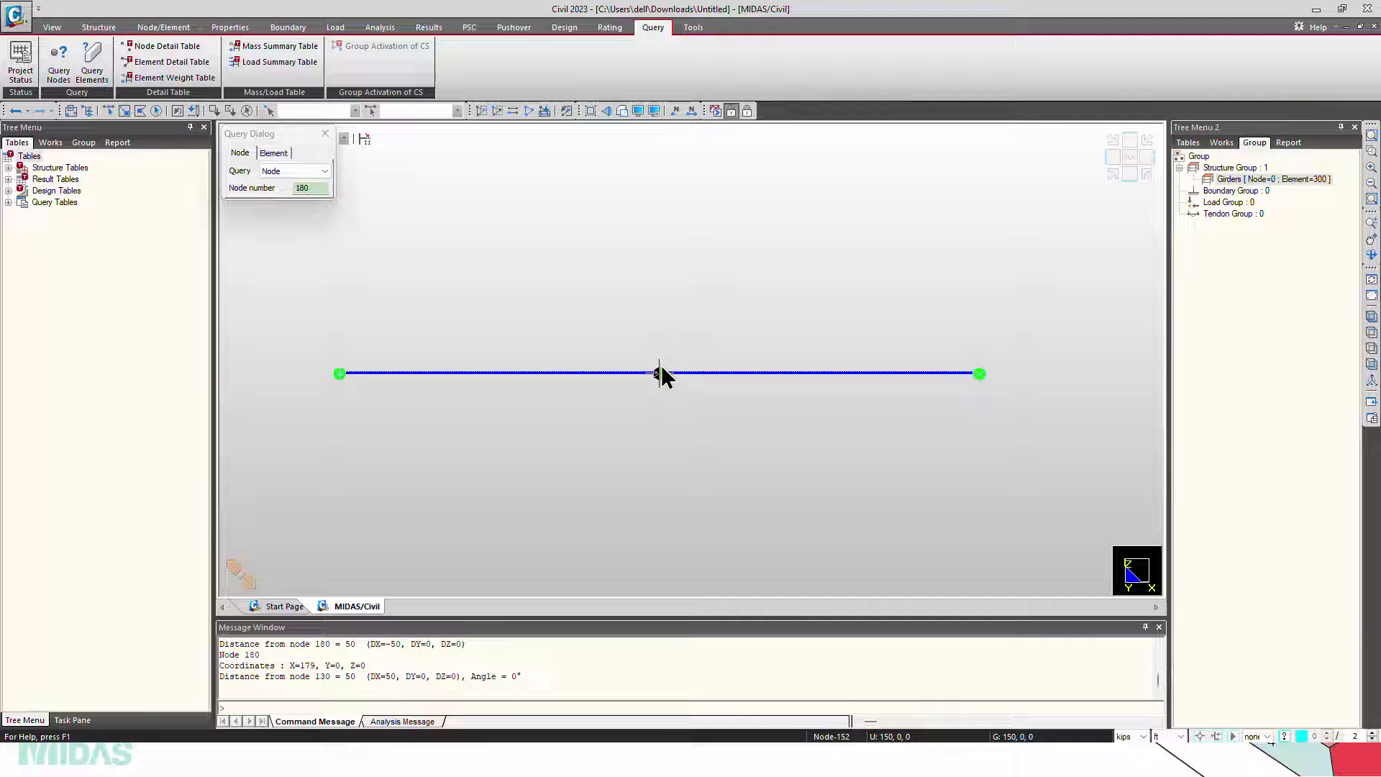
pyautogui.scroll(1, 654, 395)
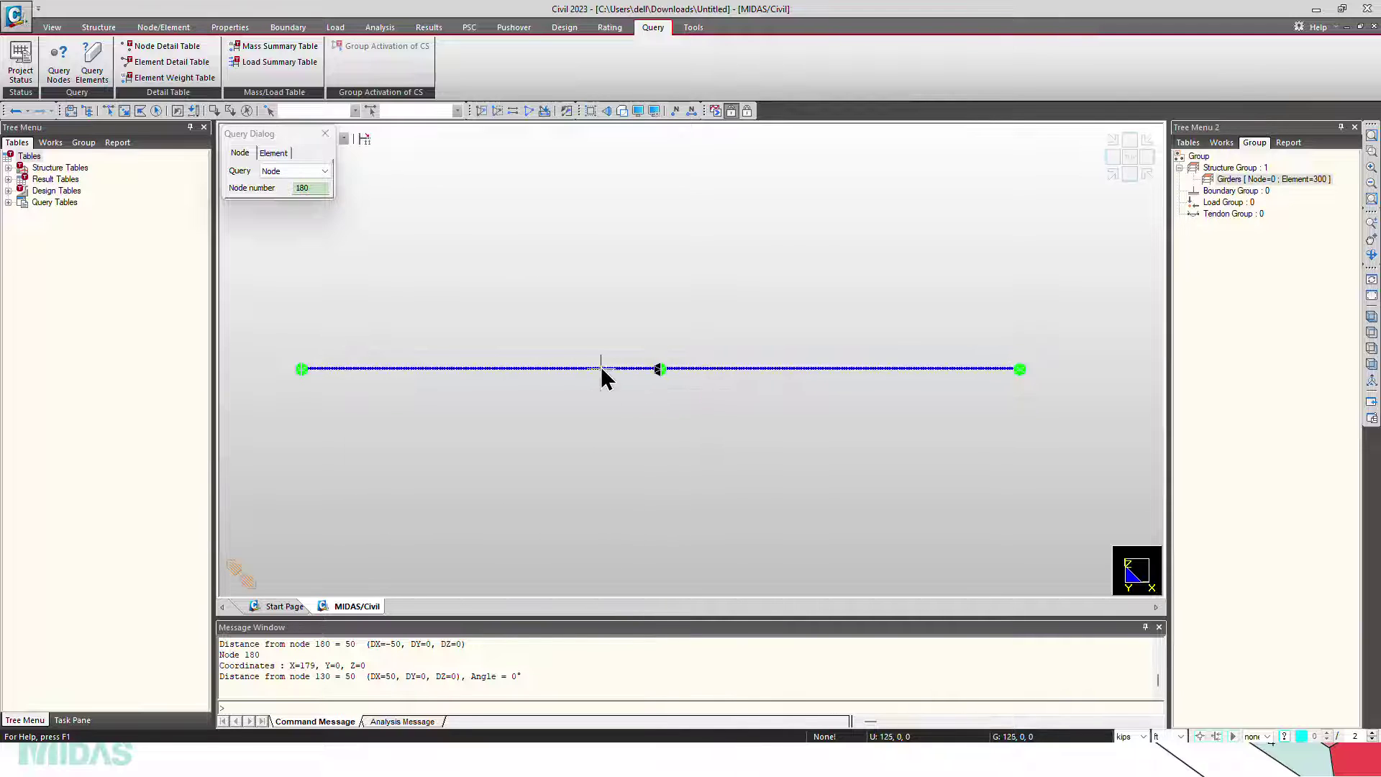
pyautogui.click(325, 133)
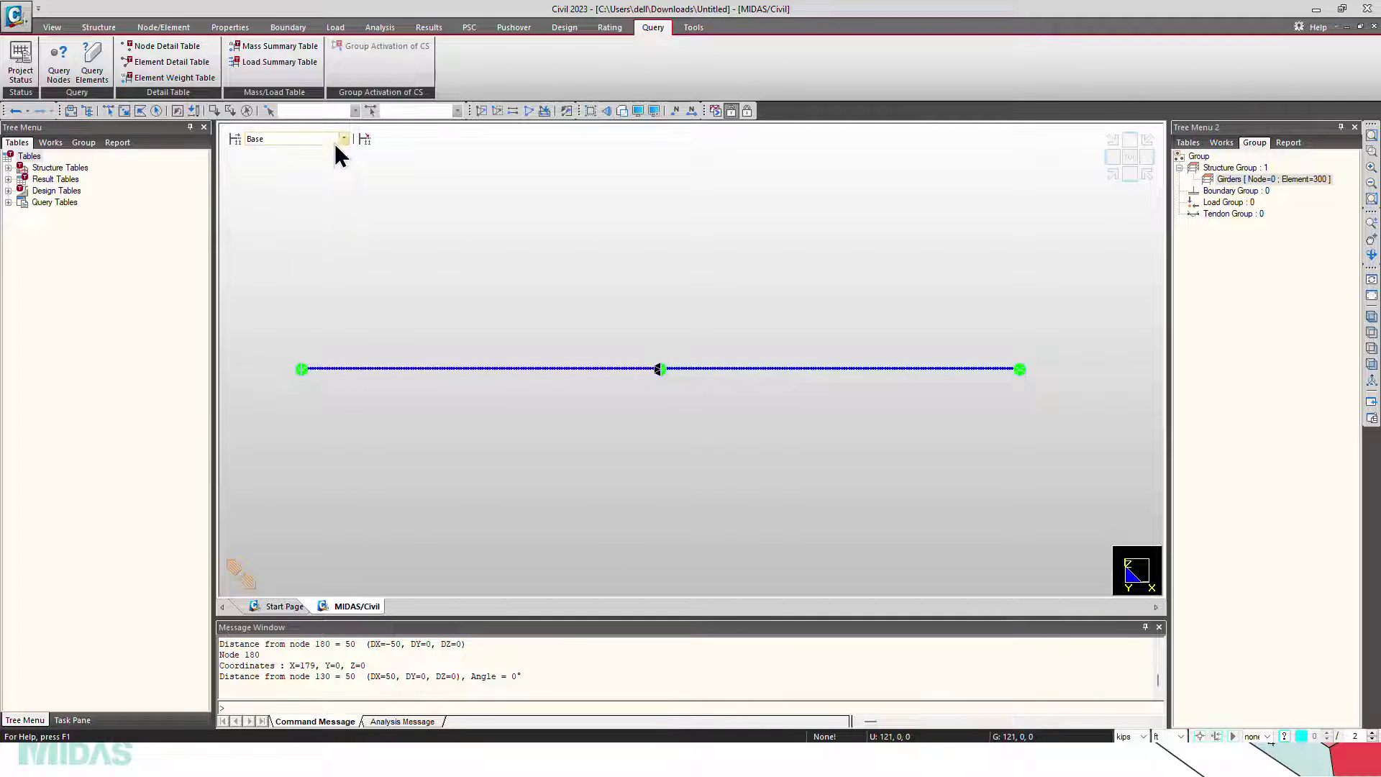
# Open traffic line lane L1's definition from the Traffic Line Lanes list
pyautogui.click(339, 29)
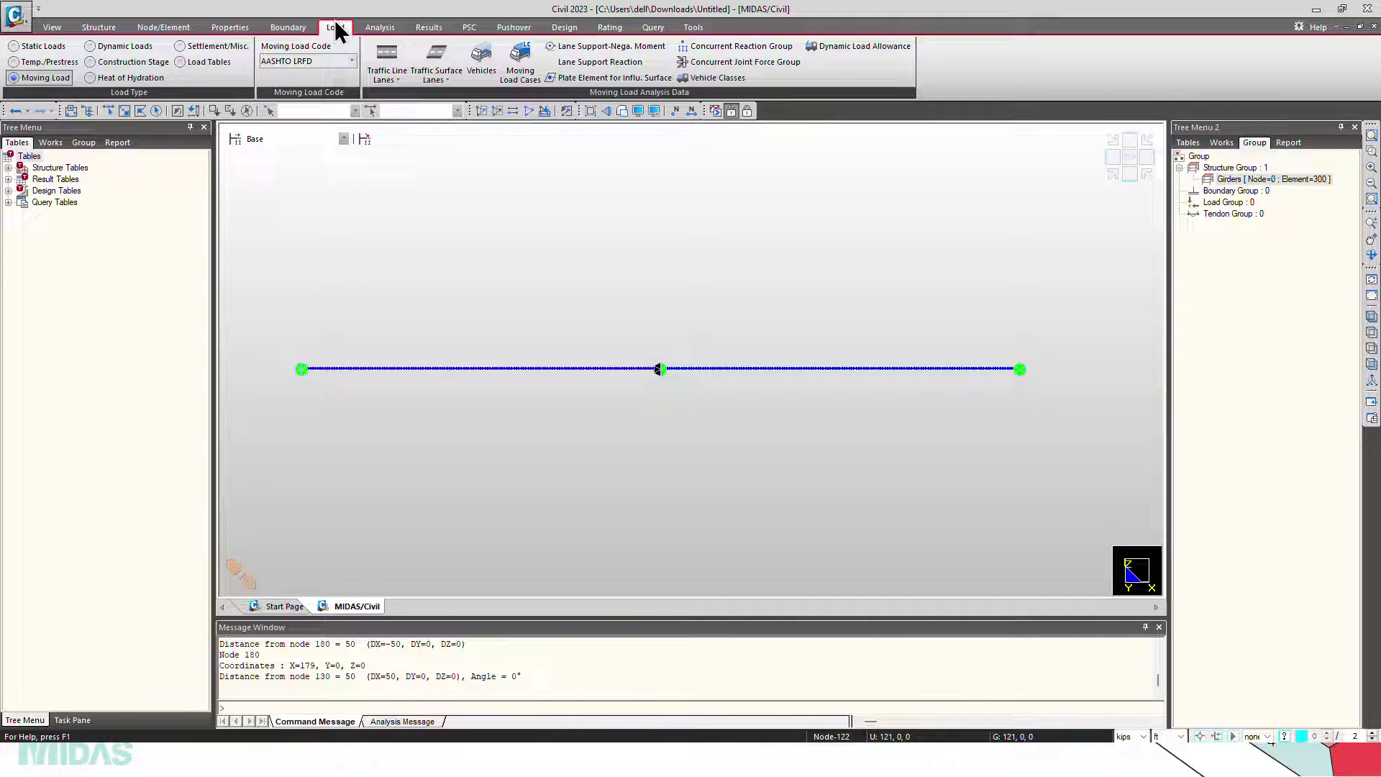
pyautogui.click(395, 53)
pyautogui.moveTo(136, 15); pyautogui.dragTo(151, 110)
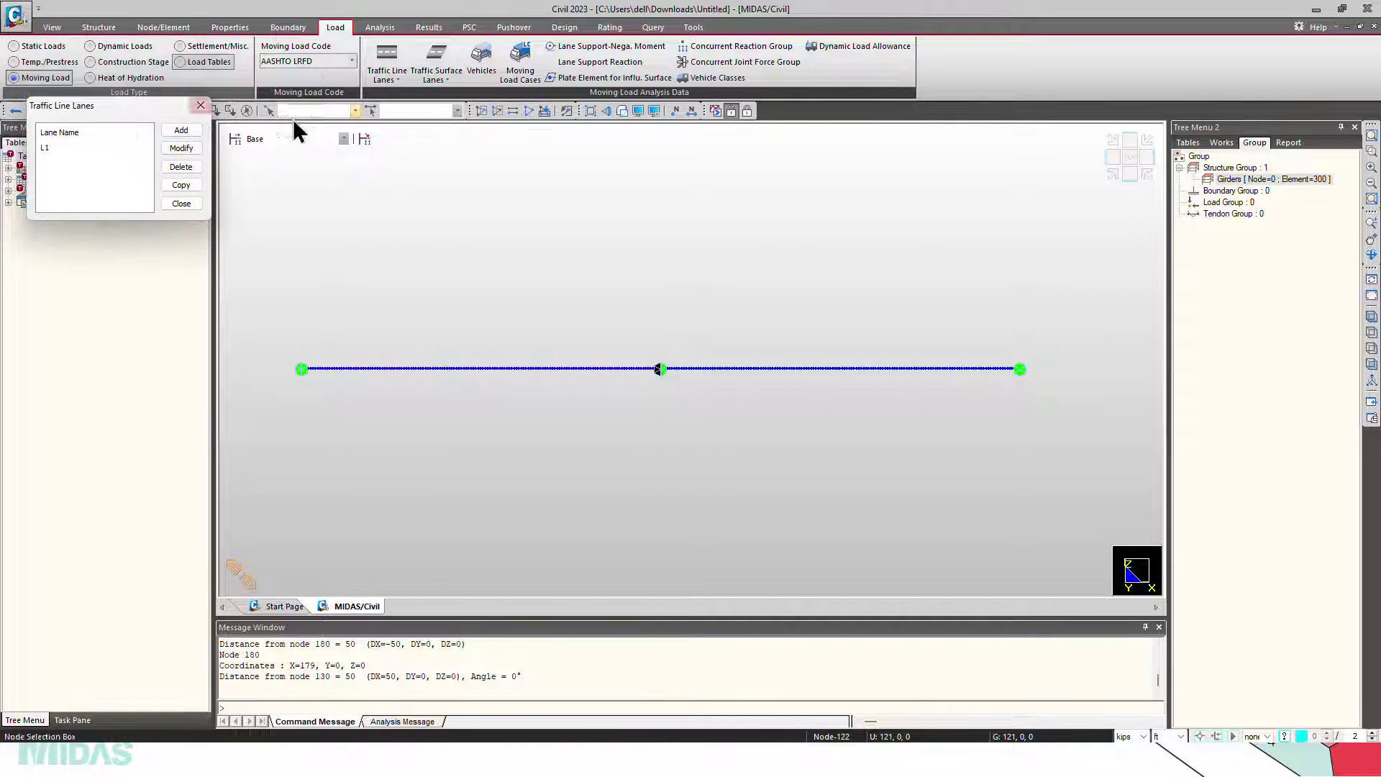
pyautogui.doubleClick(67, 150)
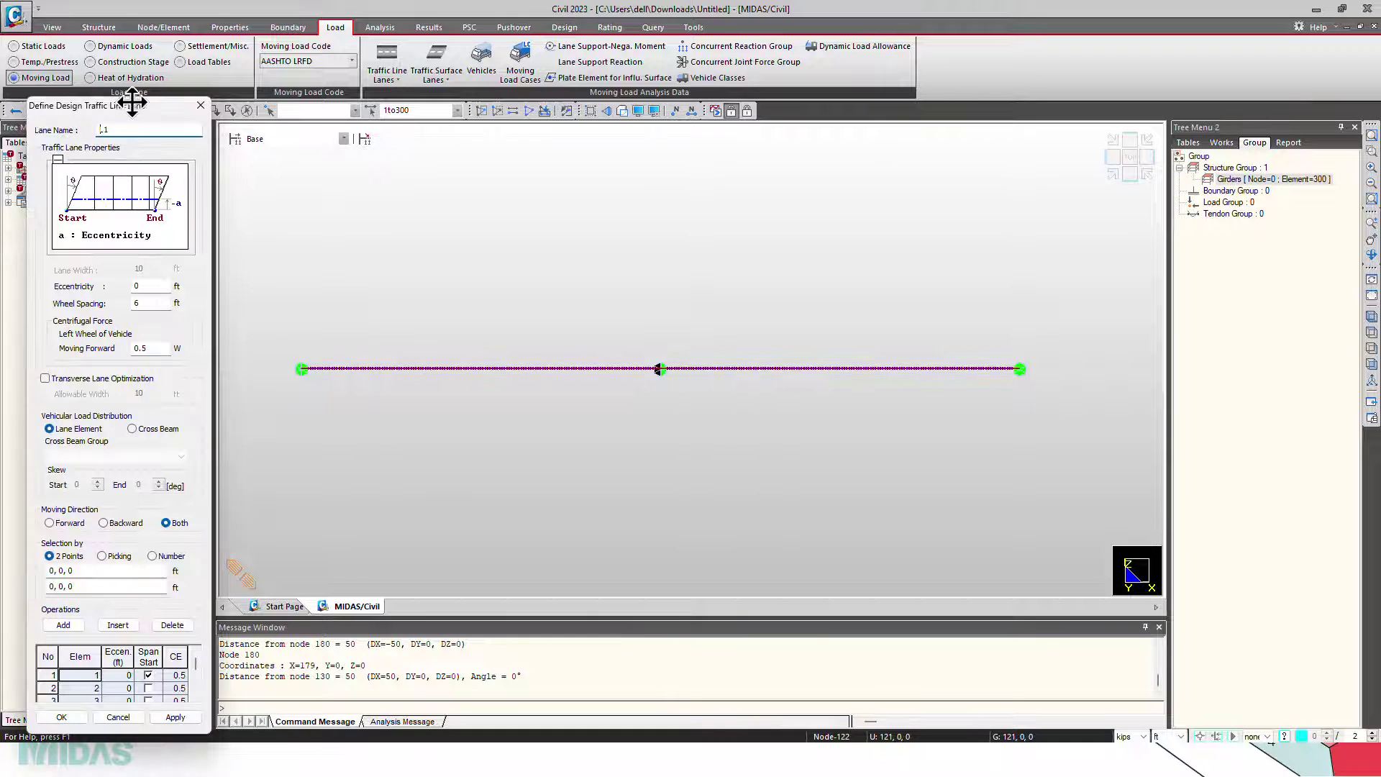
pyautogui.moveTo(130, 104); pyautogui.dragTo(163, 64)
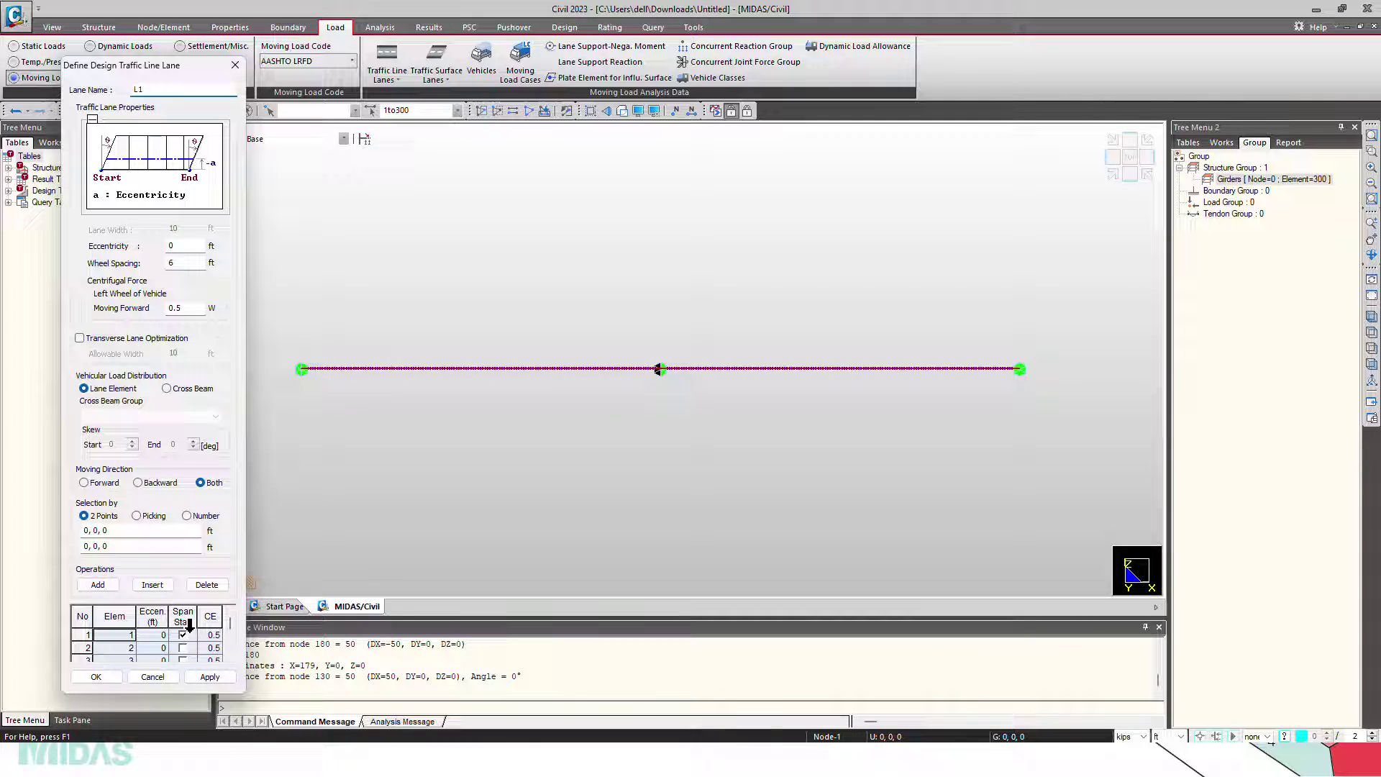
# Pan along the girder and briefly toggle element numbers on and off
pyautogui.scroll(2, 284, 385)
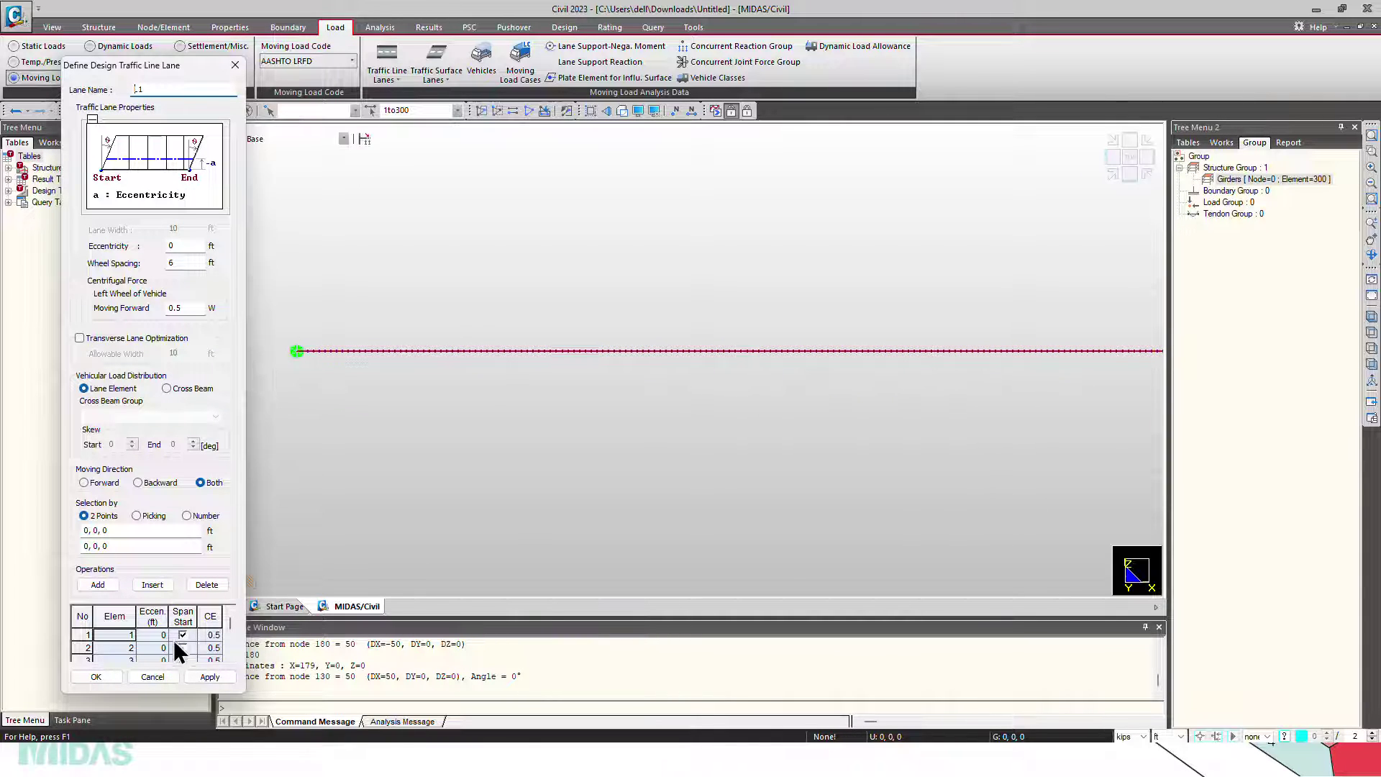
pyautogui.scroll(-2, 456, 379)
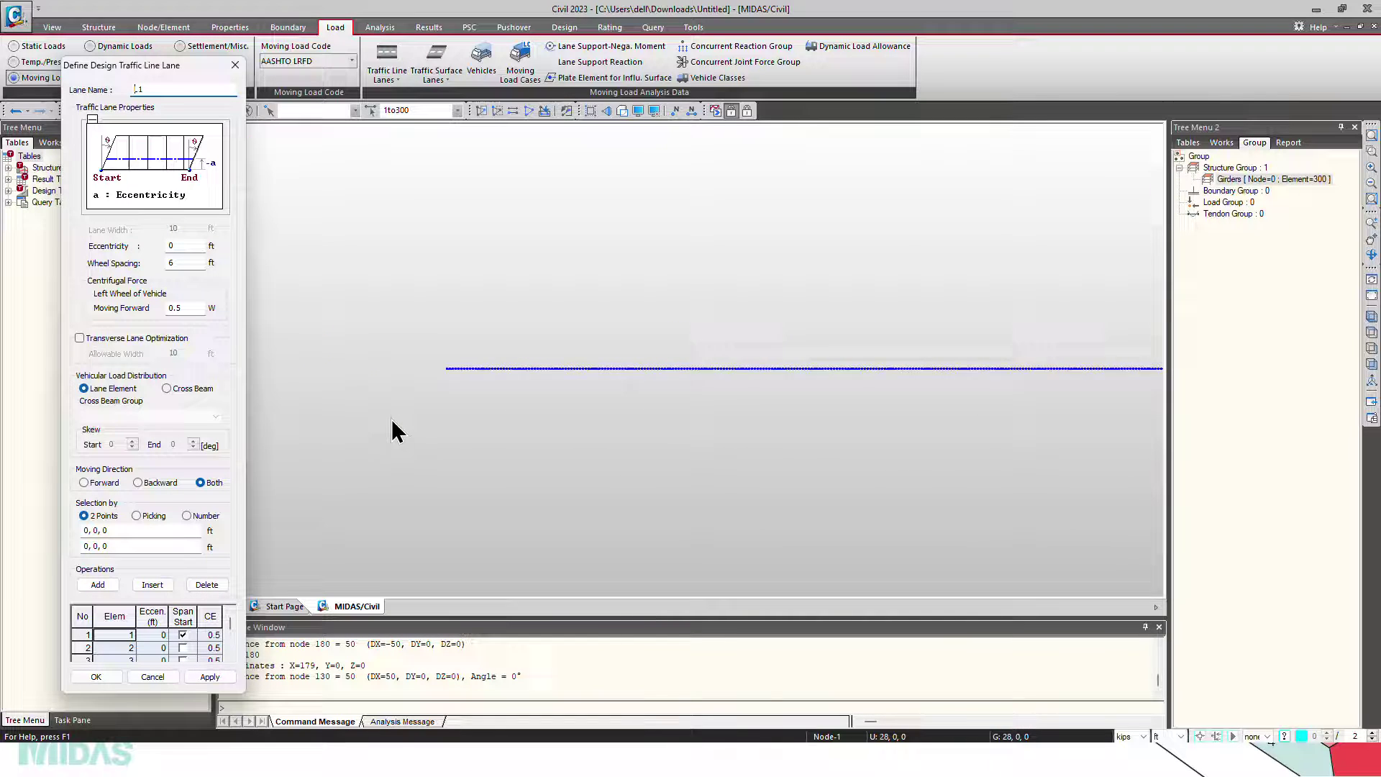
pyautogui.scroll(4, 768, 359)
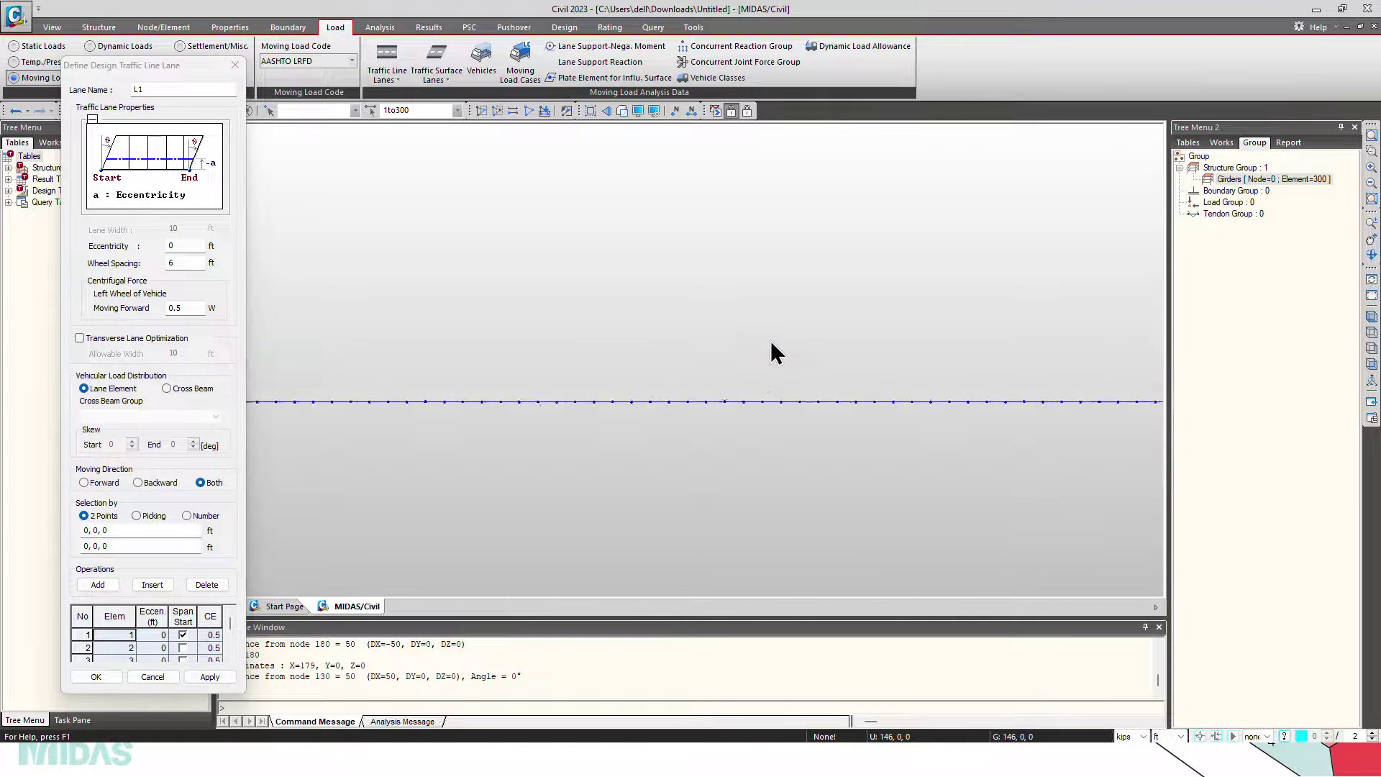
pyautogui.moveTo(766, 394); pyautogui.dragTo(672, 308, button='middle')
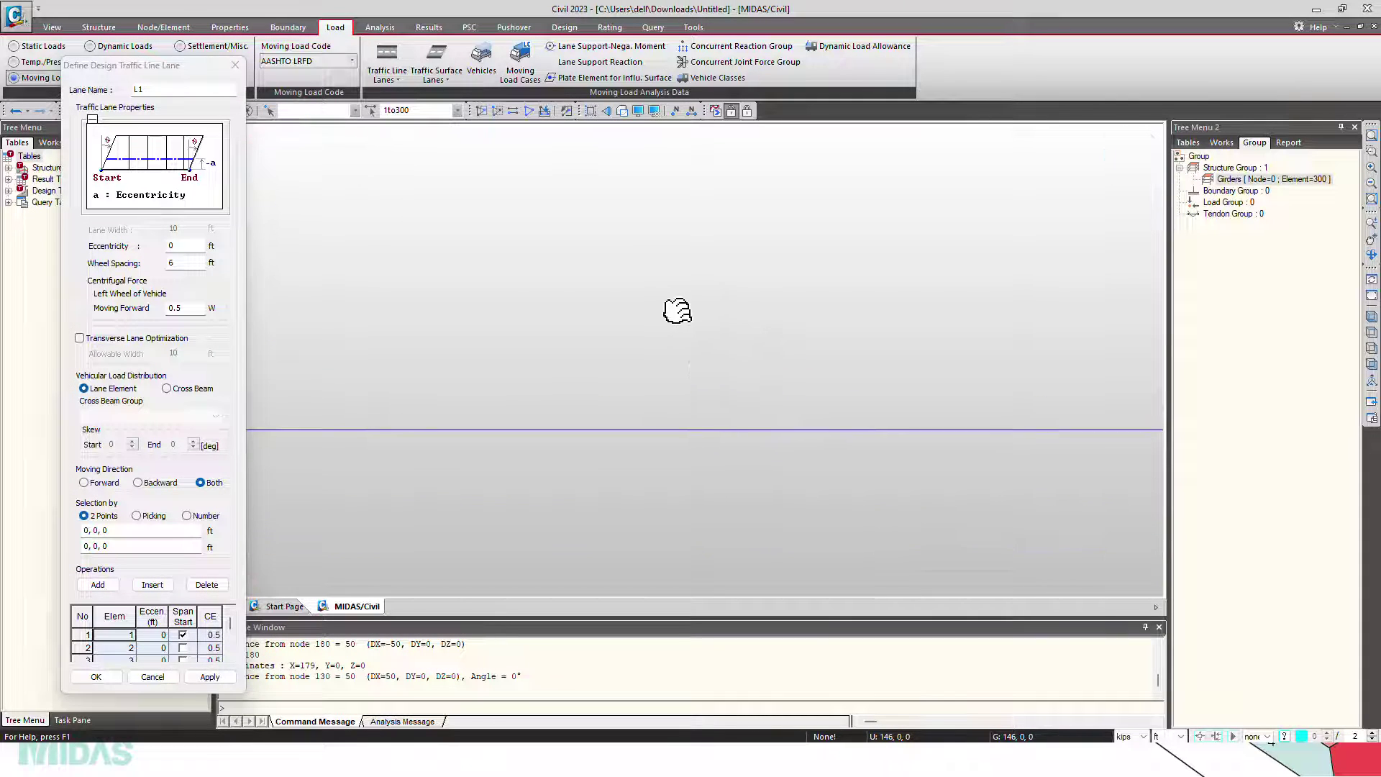
pyautogui.click(690, 110)
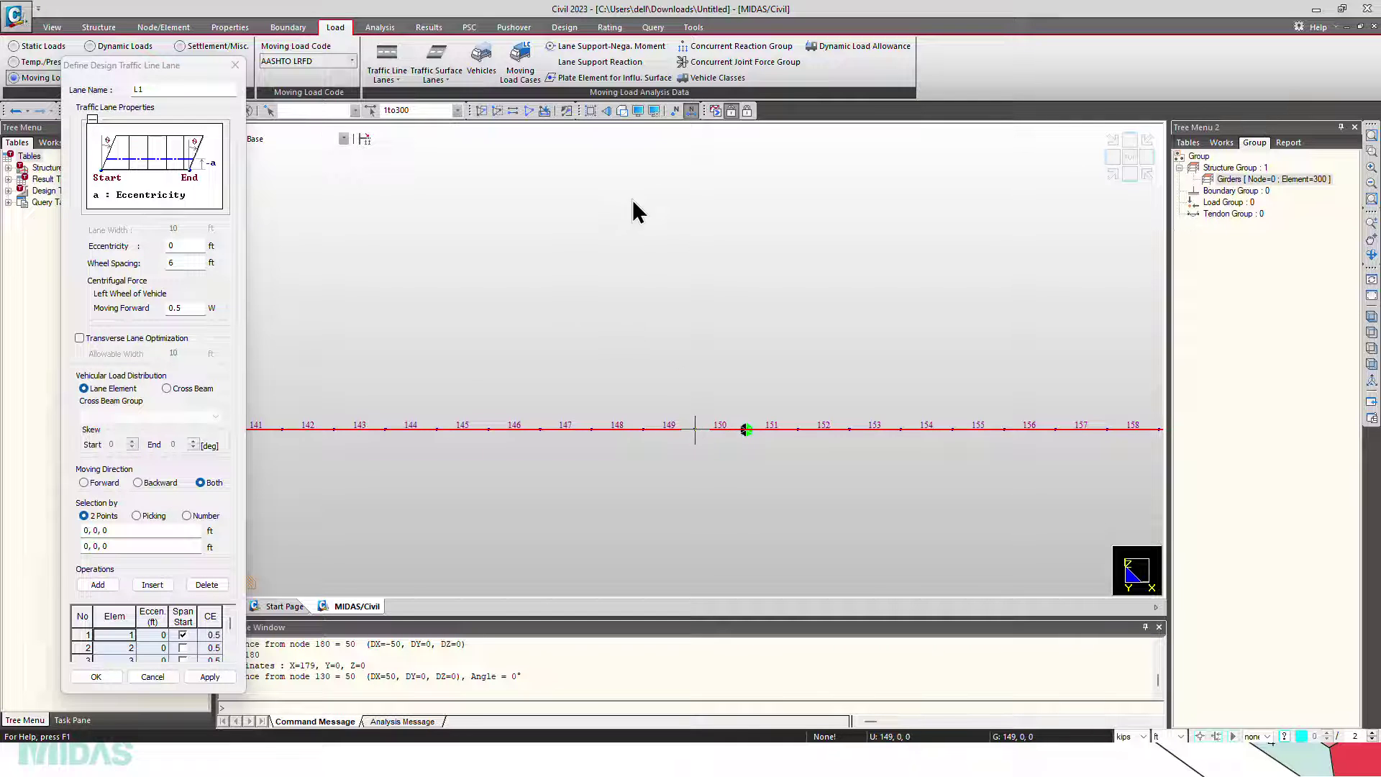
pyautogui.click(691, 110)
pyautogui.moveTo(765, 558); pyautogui.dragTo(761, 410, button='middle')
# Scroll L1's element table to rows 149–151, with element 150 flagged as span start
pyautogui.click(230, 656)
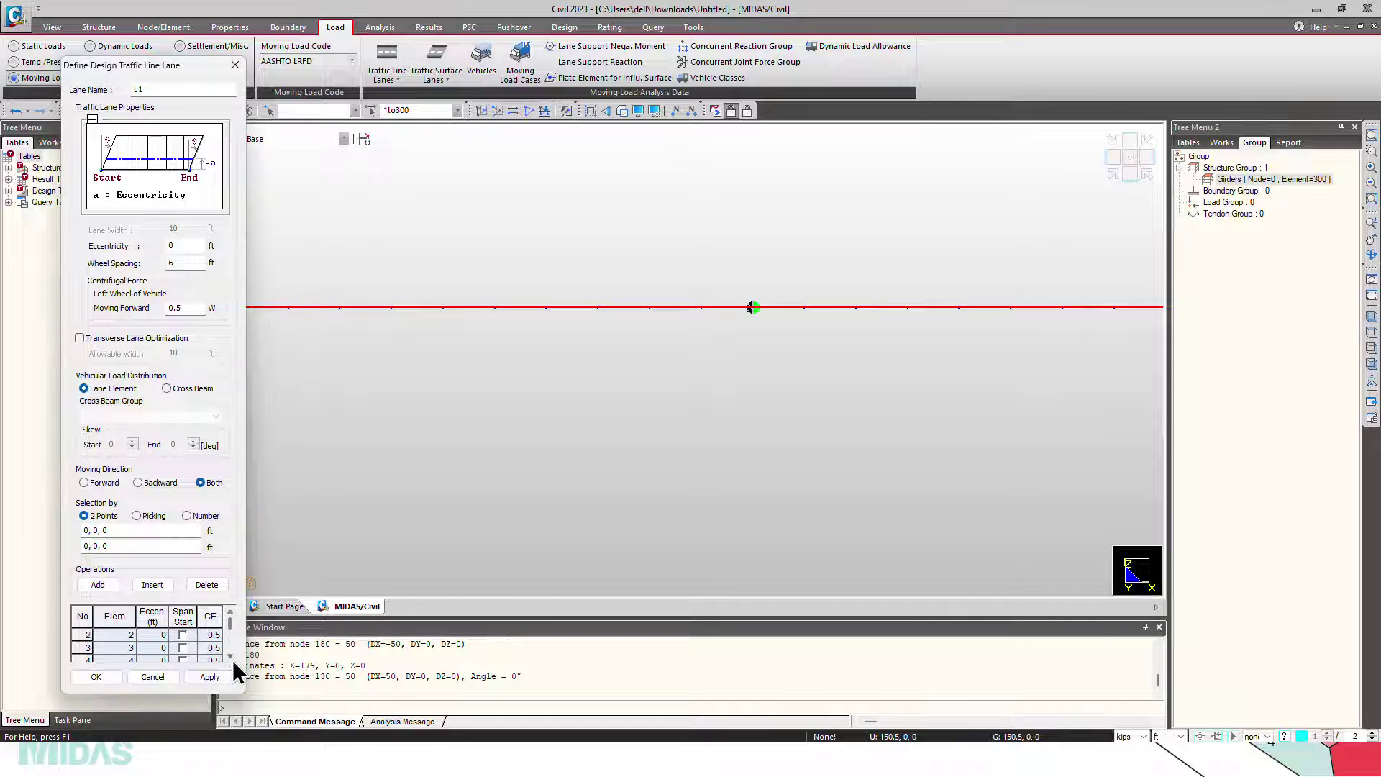
pyautogui.scroll(-9, 232, 658)
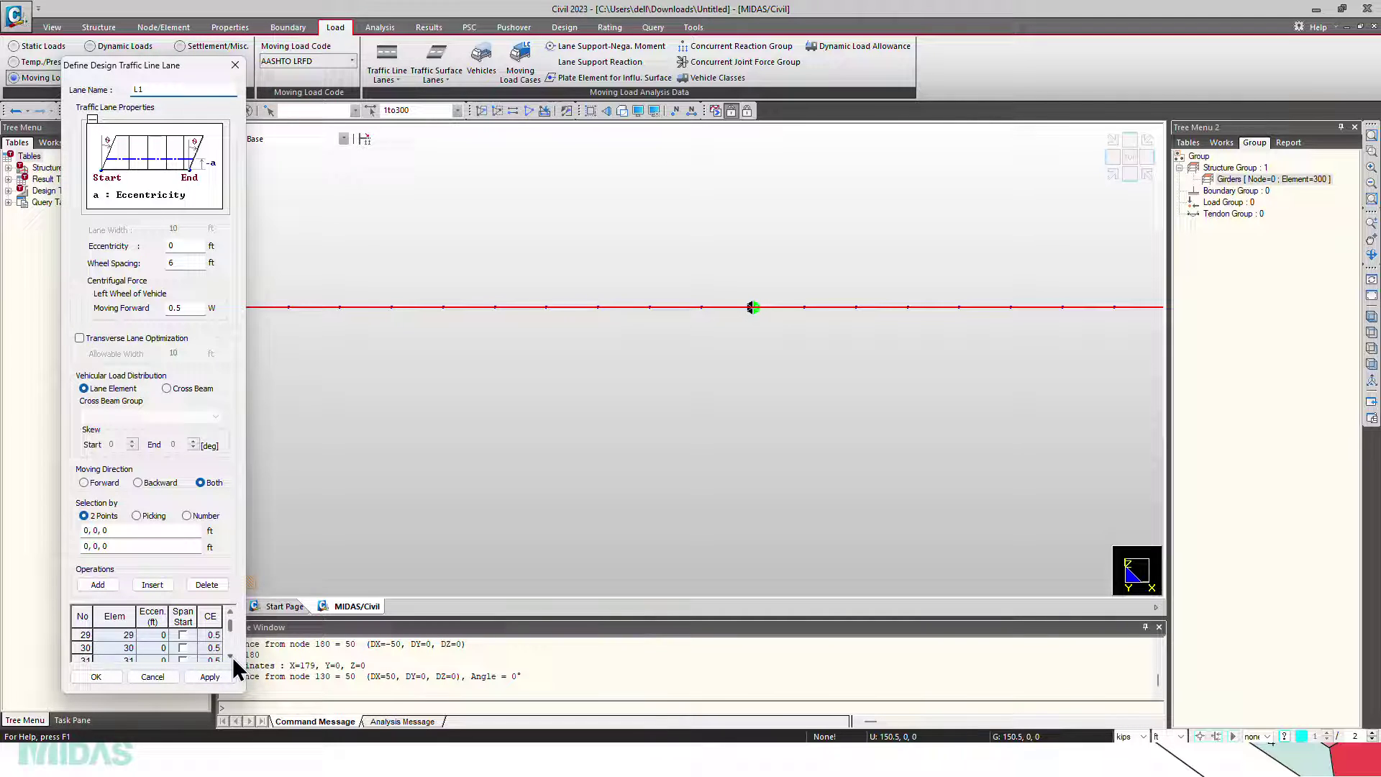
pyautogui.scroll(-11, 232, 657)
pyautogui.scroll(-10, 231, 658)
pyautogui.scroll(-11, 231, 658)
pyautogui.scroll(-3, 231, 657)
pyautogui.scroll(-4, 232, 658)
pyautogui.click(230, 612)
pyautogui.click(230, 611)
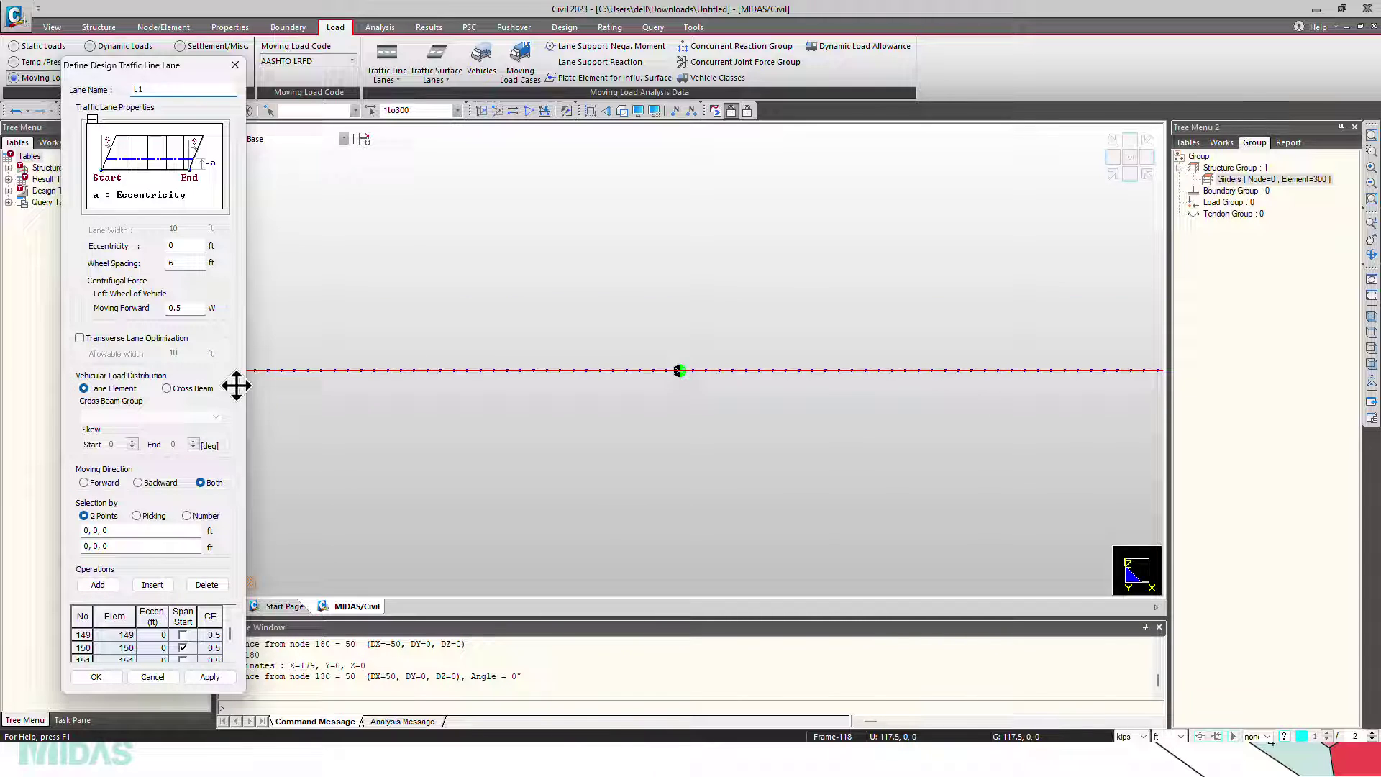
# Close the lane definition and view Lane Support-Nega. Moment with the Girders group as entry 1
pyautogui.click(235, 65)
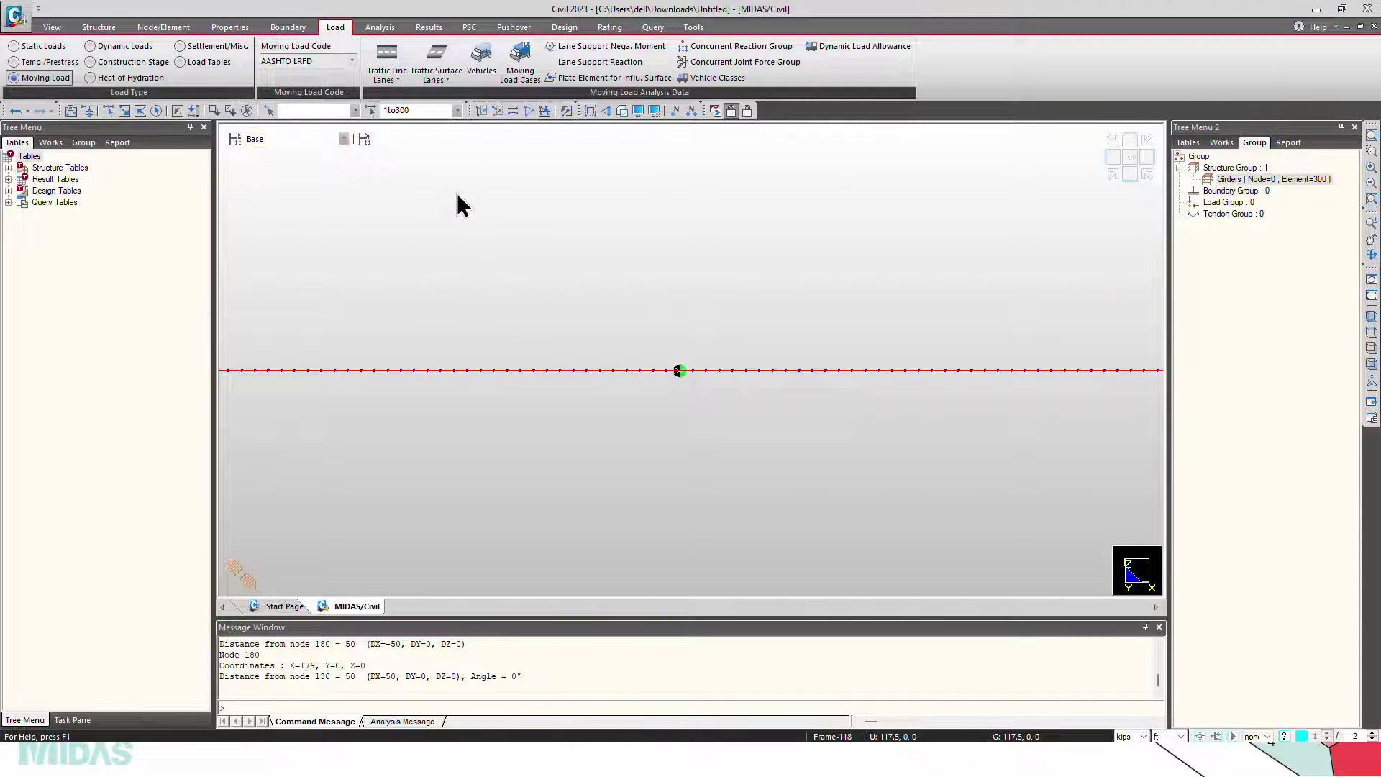
pyautogui.click(604, 49)
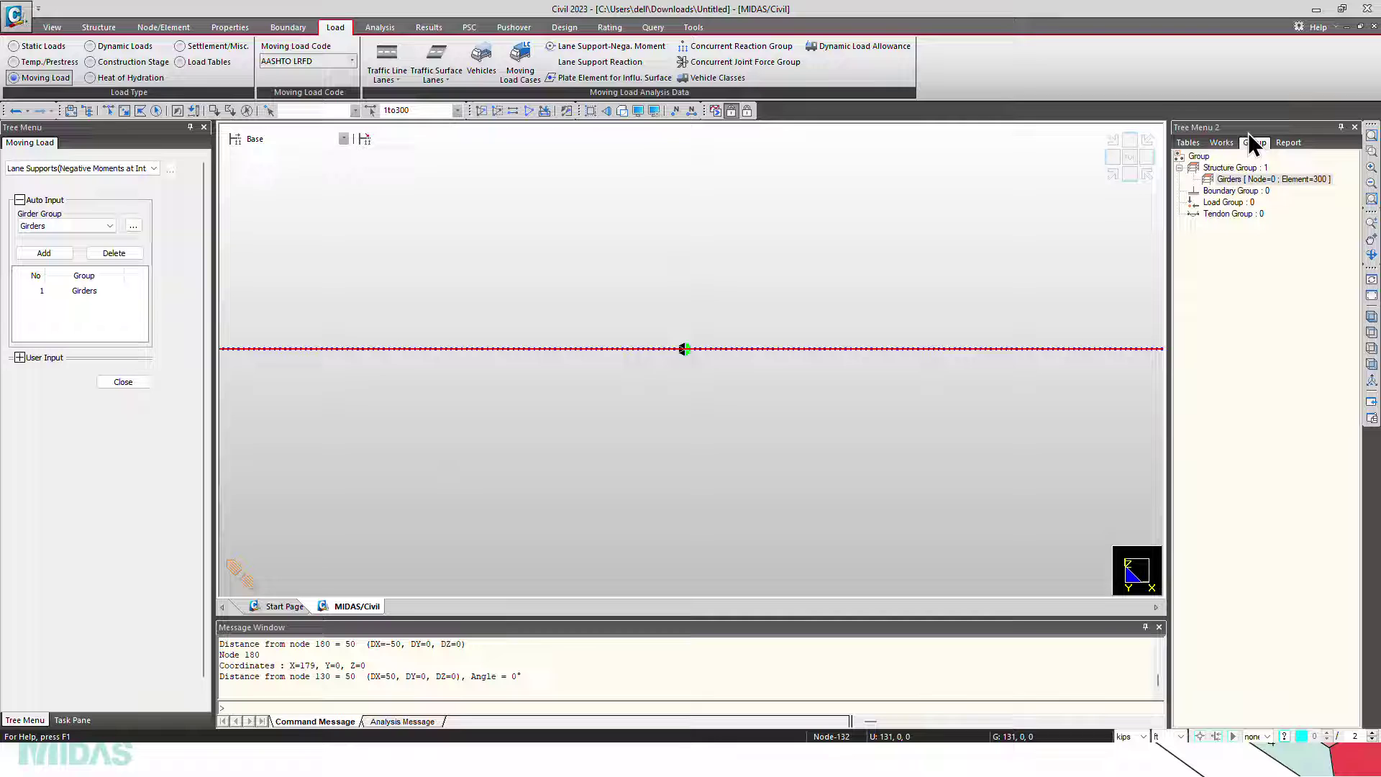
pyautogui.click(1236, 180)
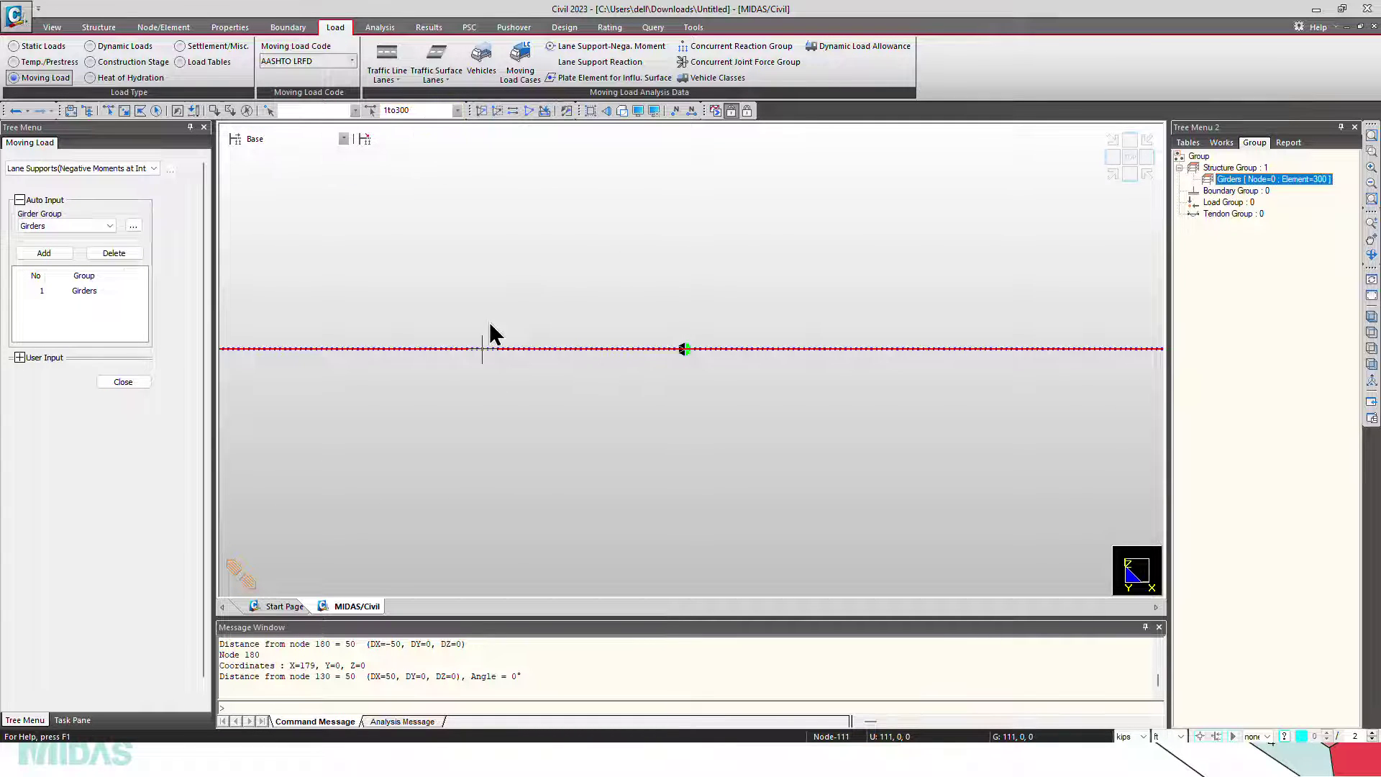
pyautogui.scroll(-2, 472, 348)
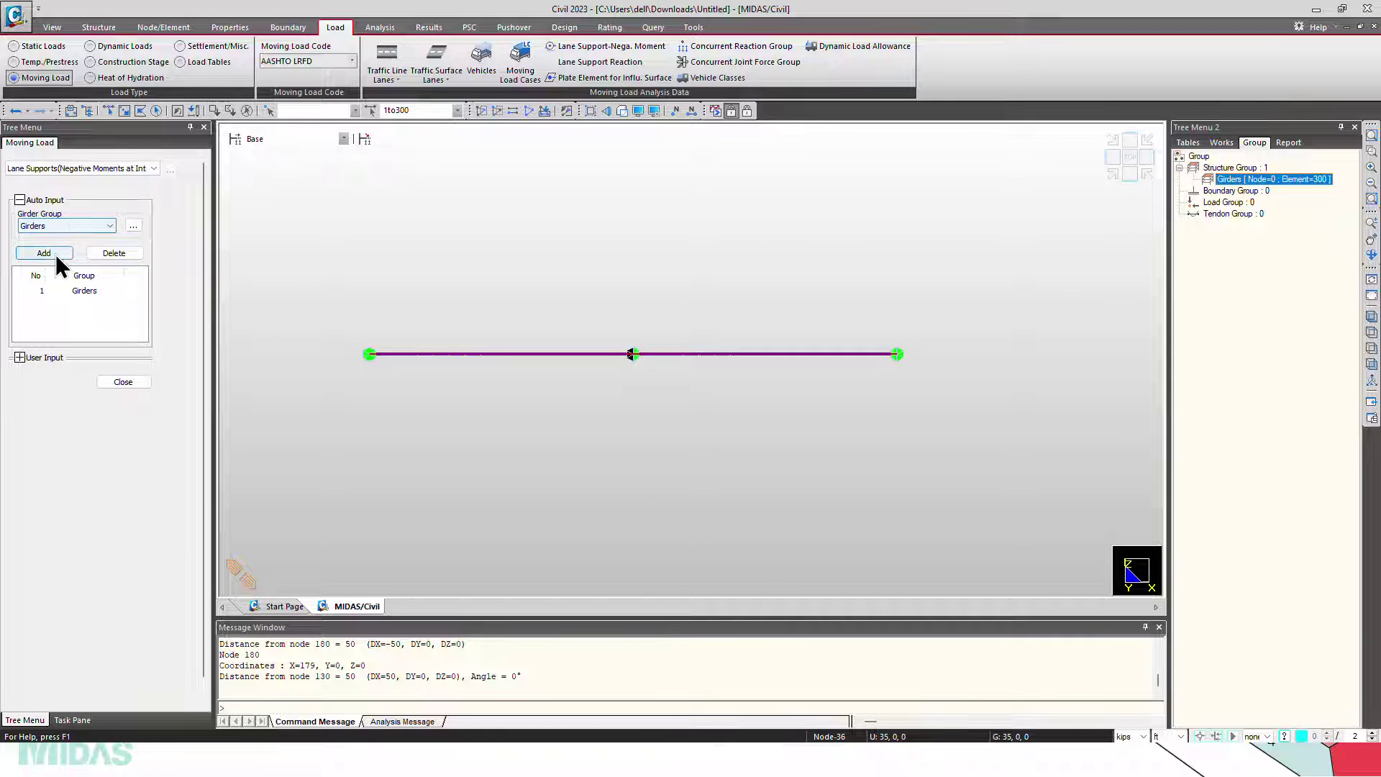
# Clear the 1to300 element selection in the pier reaction support settings and close them
pyautogui.click(592, 62)
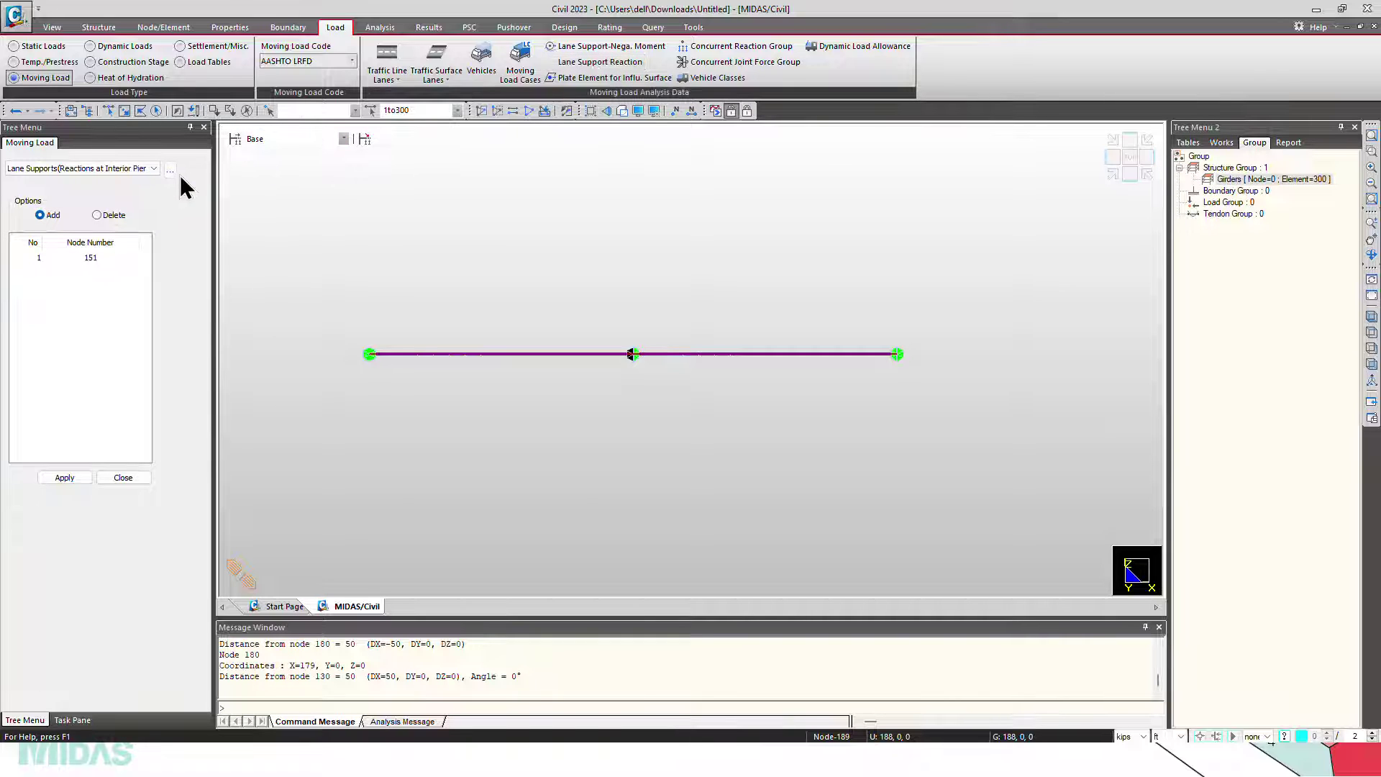
pyautogui.scroll(5, 622, 363)
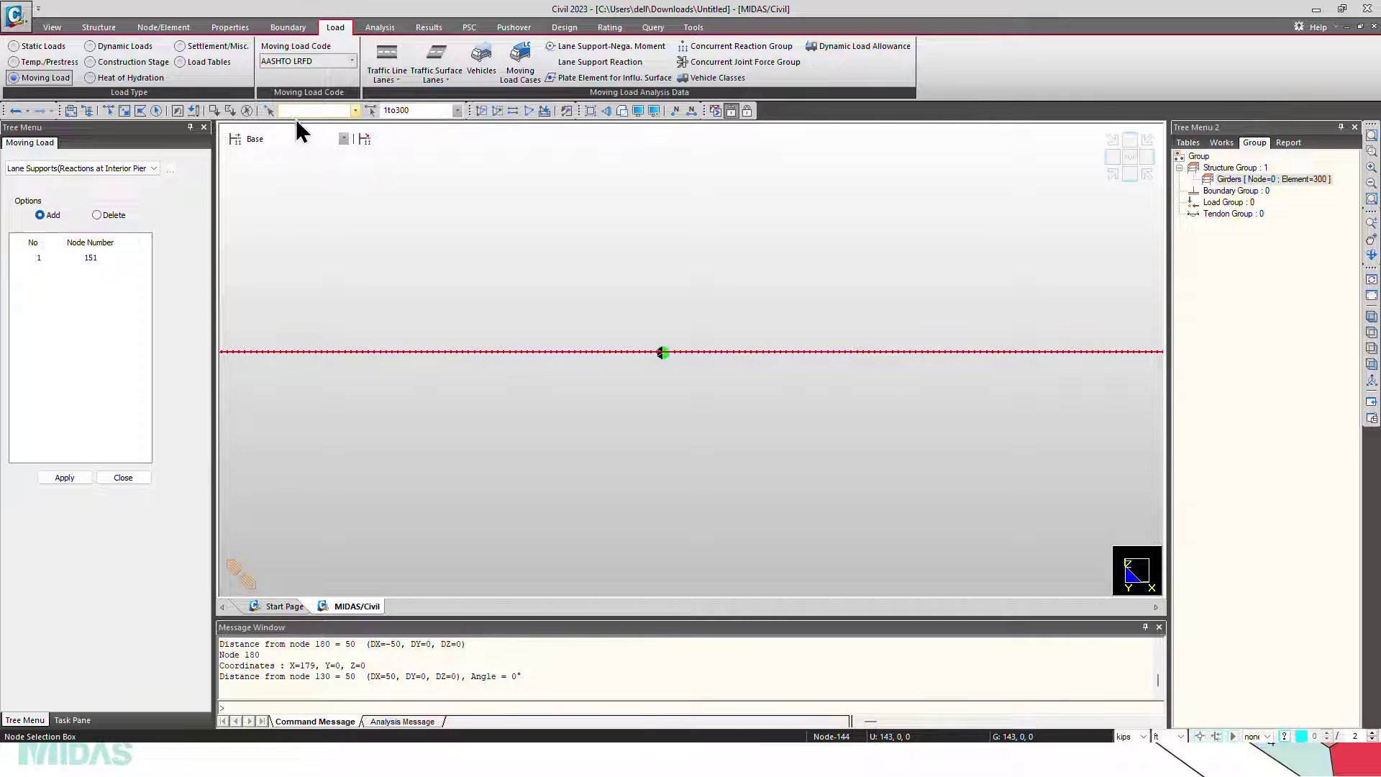
pyautogui.click(415, 108)
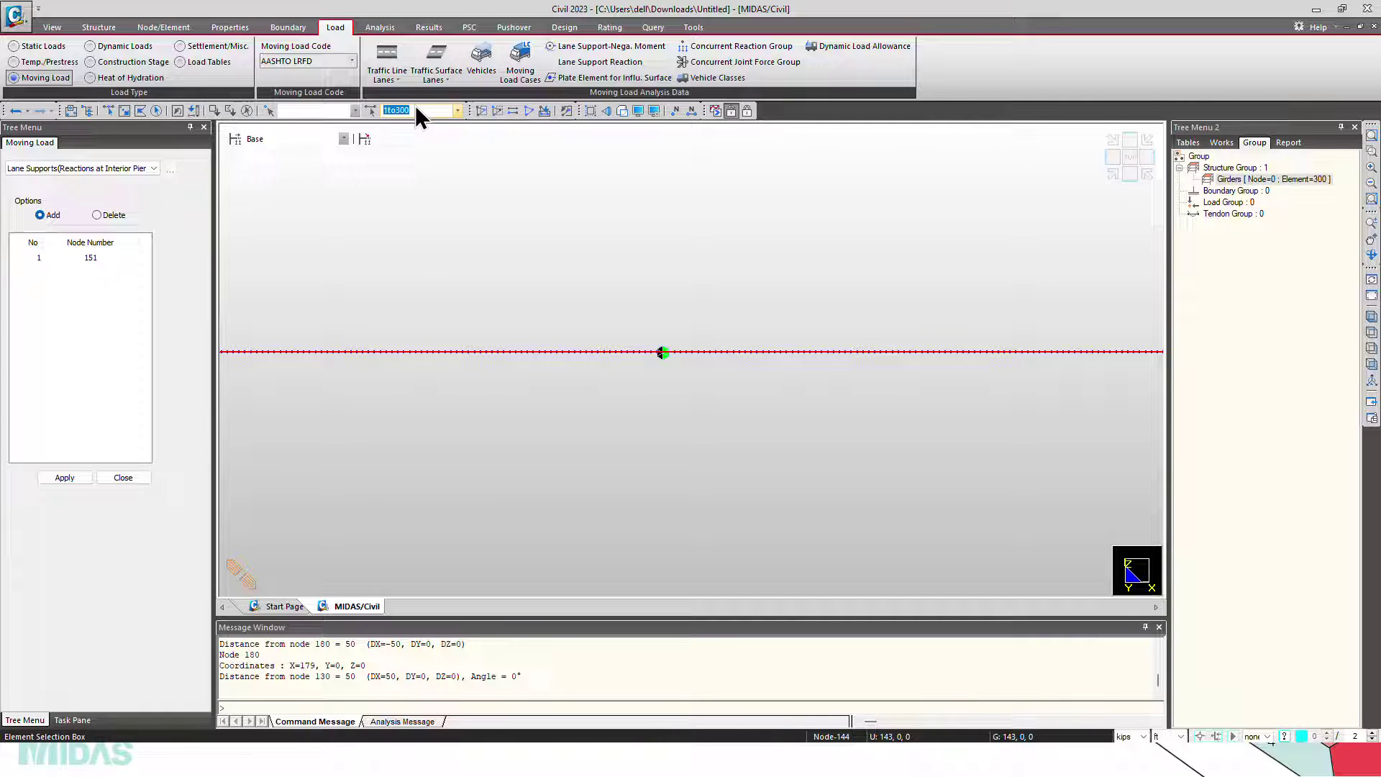
pyautogui.press('Return')
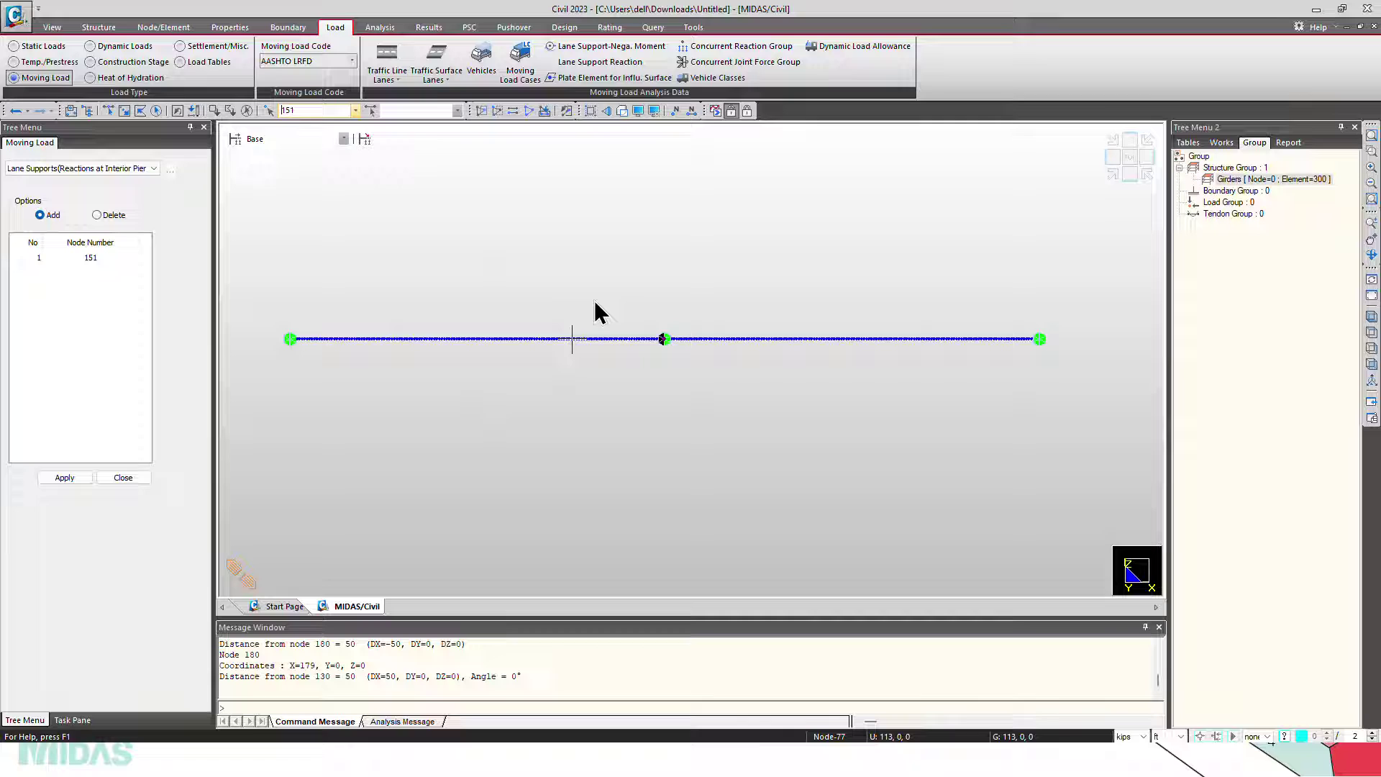
pyautogui.click(746, 110)
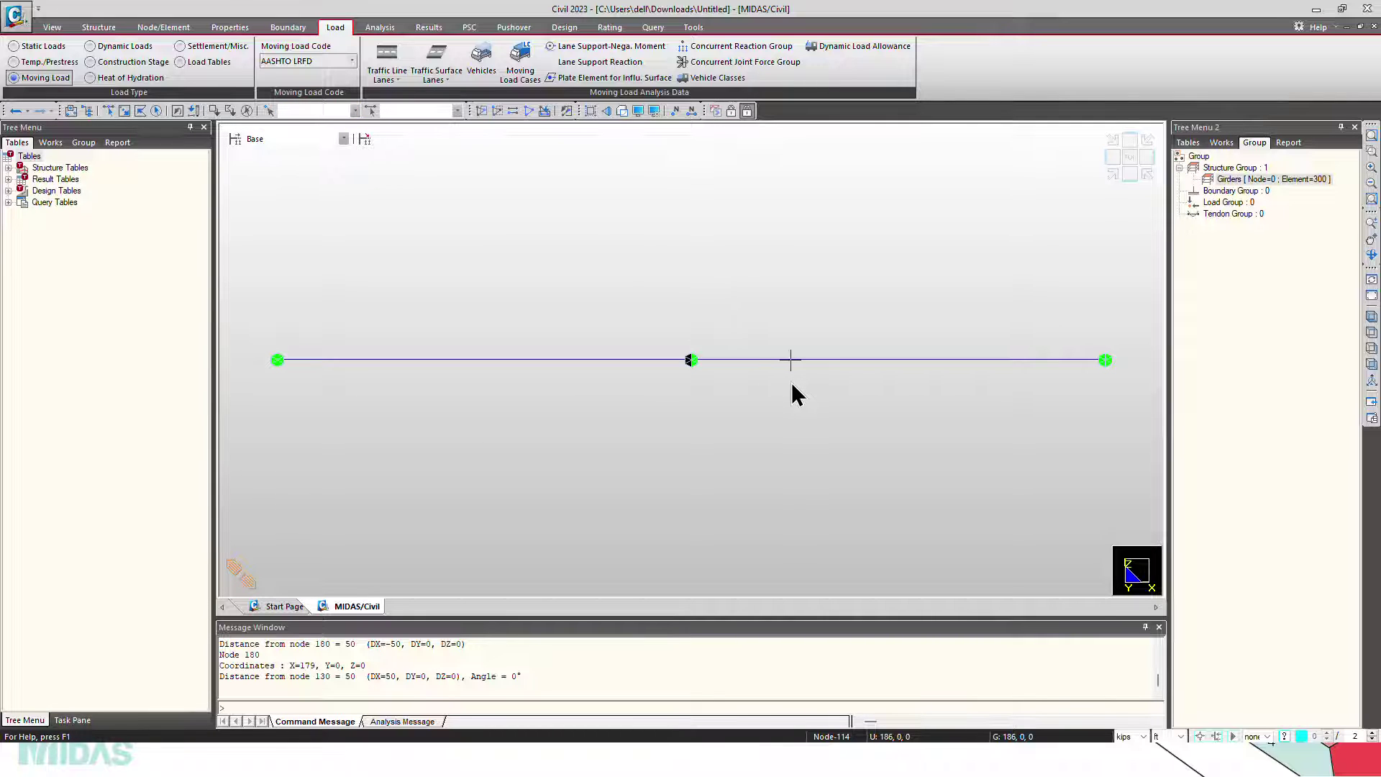
# Start a beam force/moment moving load trace with key element 150
pyautogui.click(442, 28)
pyautogui.click(532, 78)
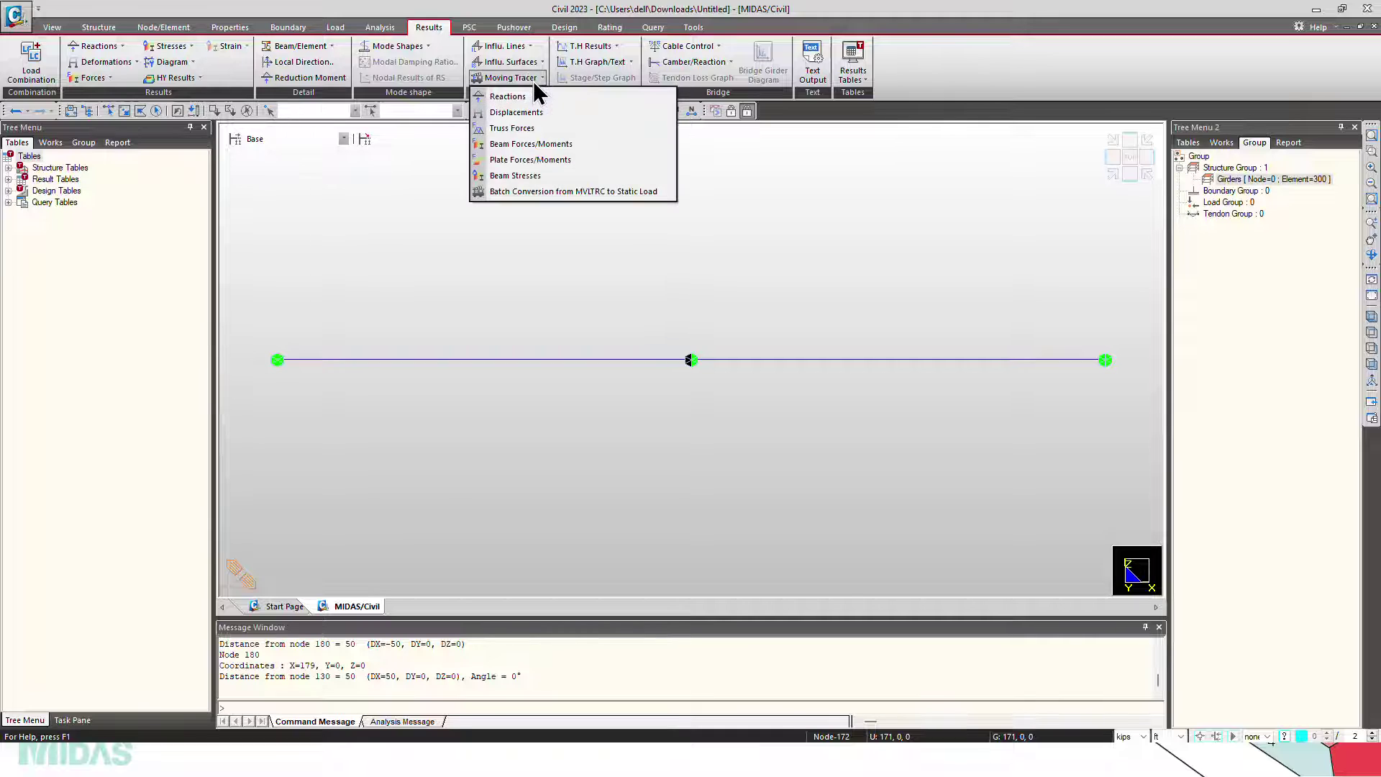
pyautogui.click(537, 145)
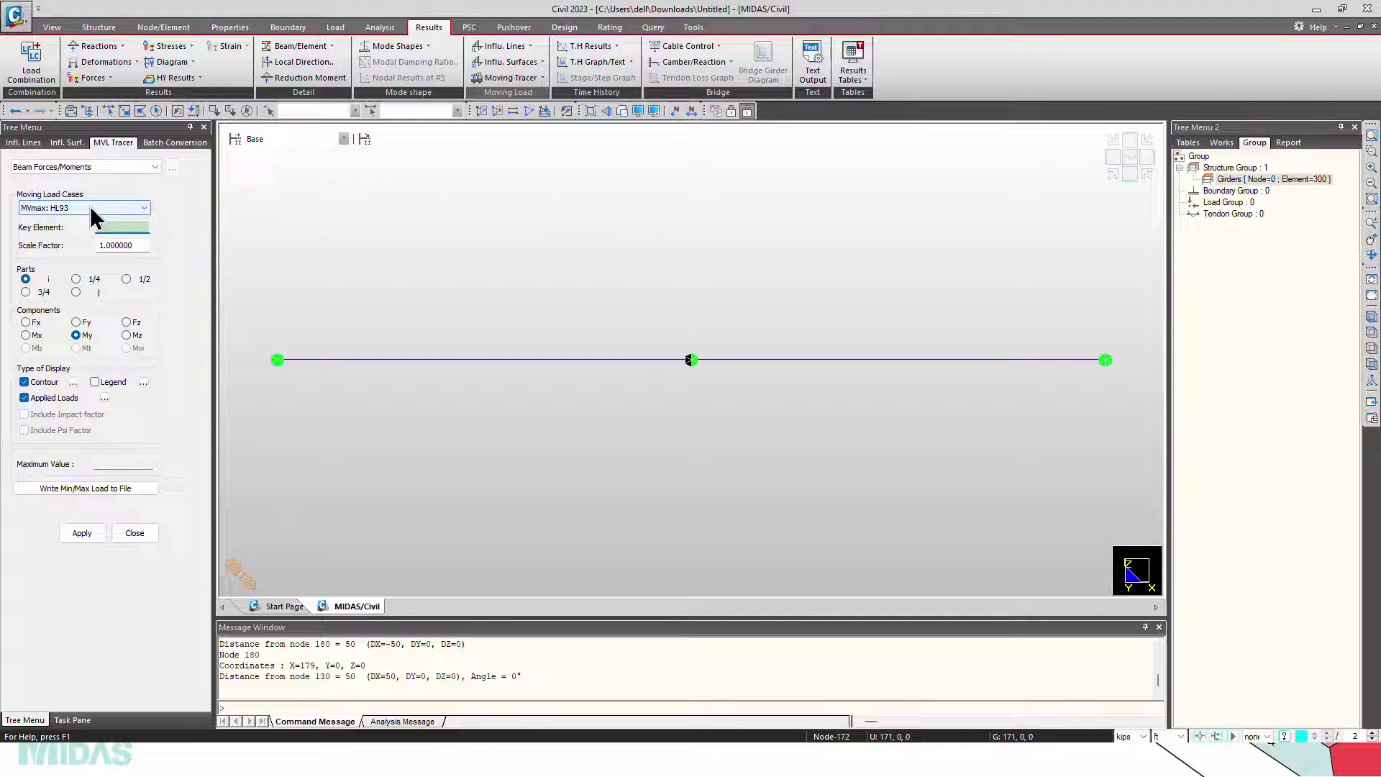
pyautogui.click(128, 227)
pyautogui.write('150')
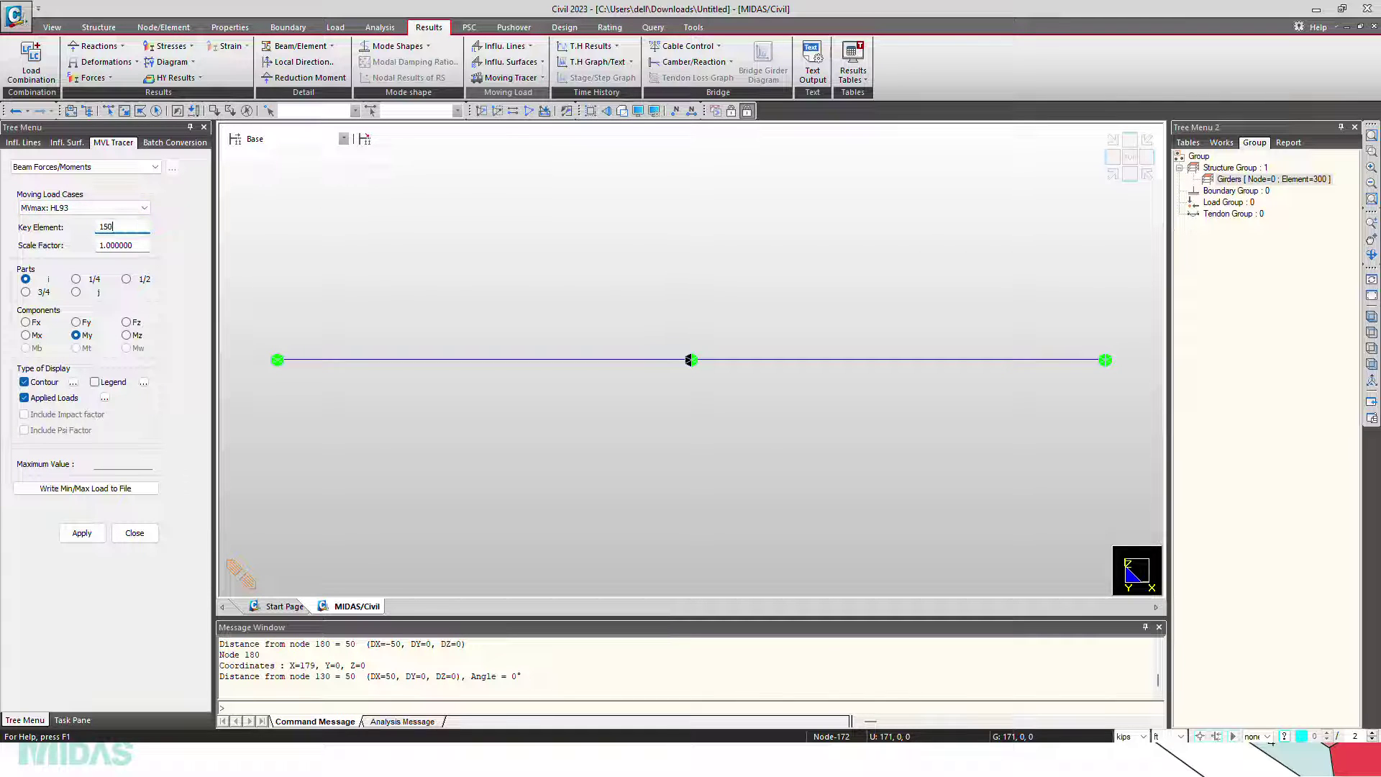
pyautogui.press('Tab')
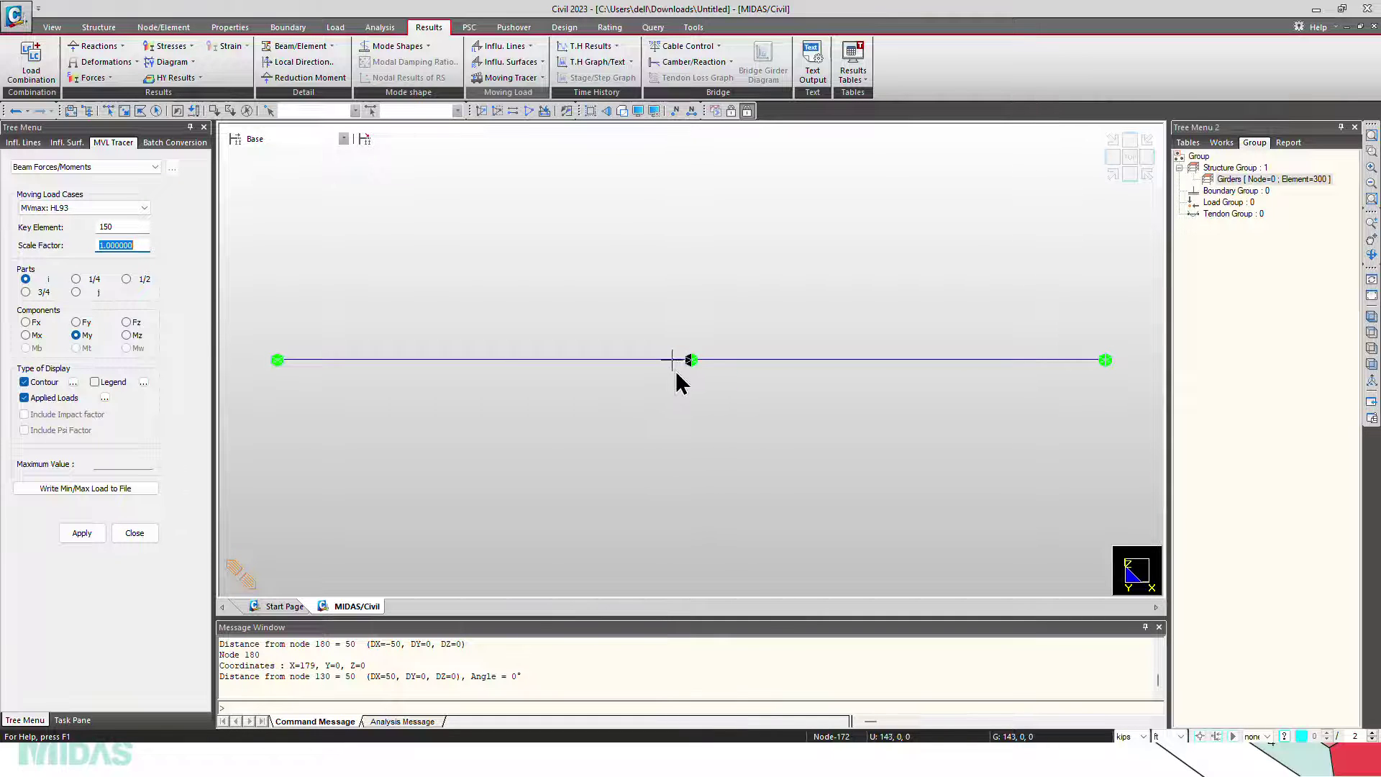
# Trace the MVmin: HL93 case, showing minimum My -2.8707e+03 axle loads on the girder
pyautogui.click(95, 207)
pyautogui.click(68, 227)
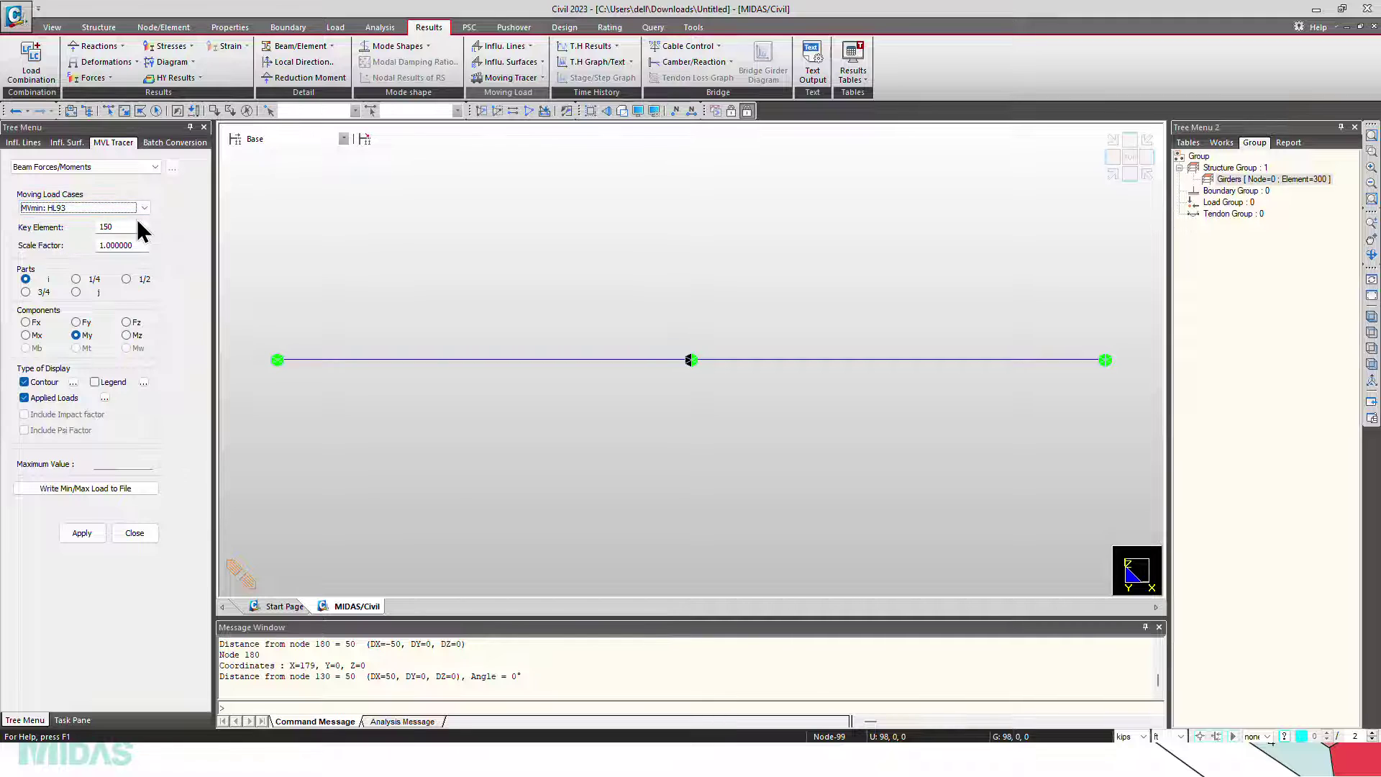
pyautogui.click(85, 533)
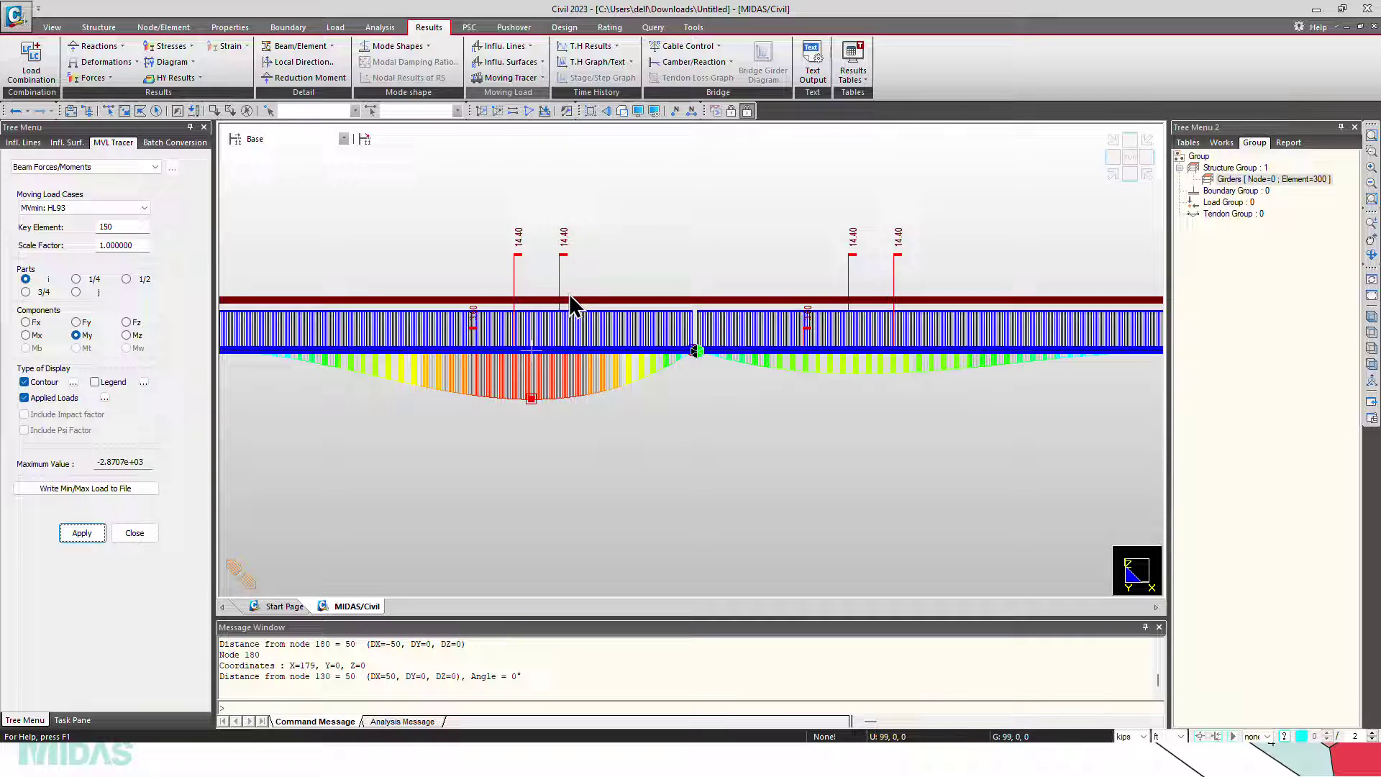
pyautogui.moveTo(910, 343)
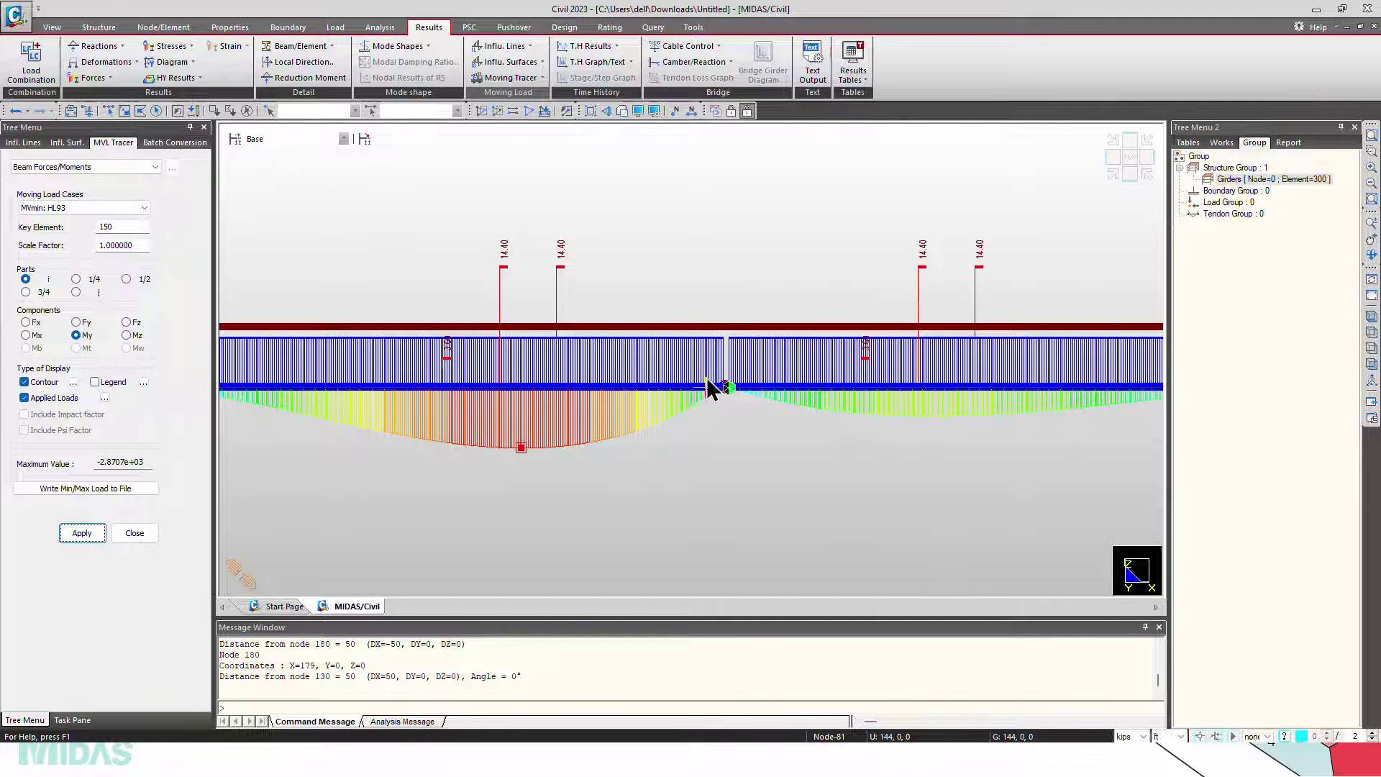
pyautogui.scroll(5, 721, 389)
pyautogui.scroll(3, 741, 334)
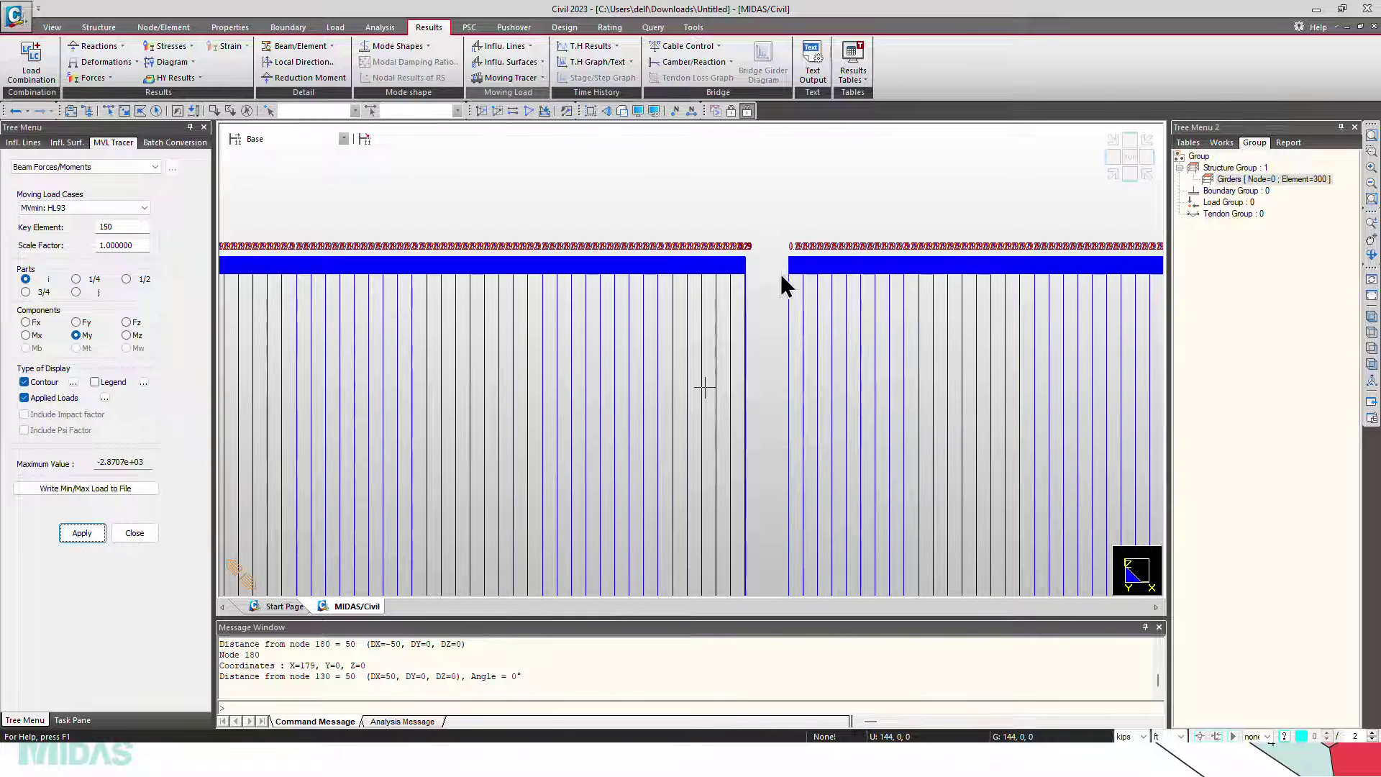
pyautogui.scroll(4, 740, 274)
pyautogui.scroll(3, 746, 349)
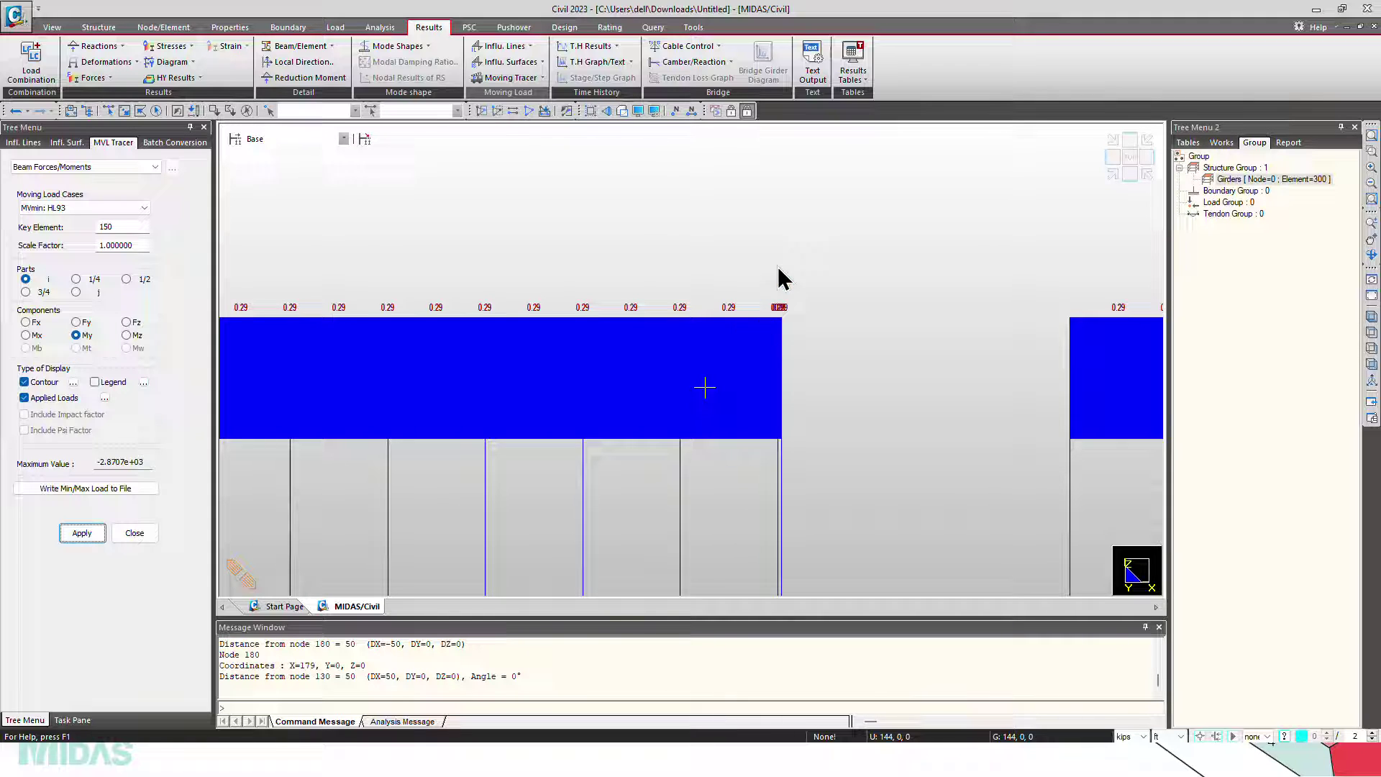
pyautogui.scroll(-3, 714, 291)
pyautogui.scroll(-2, 714, 291)
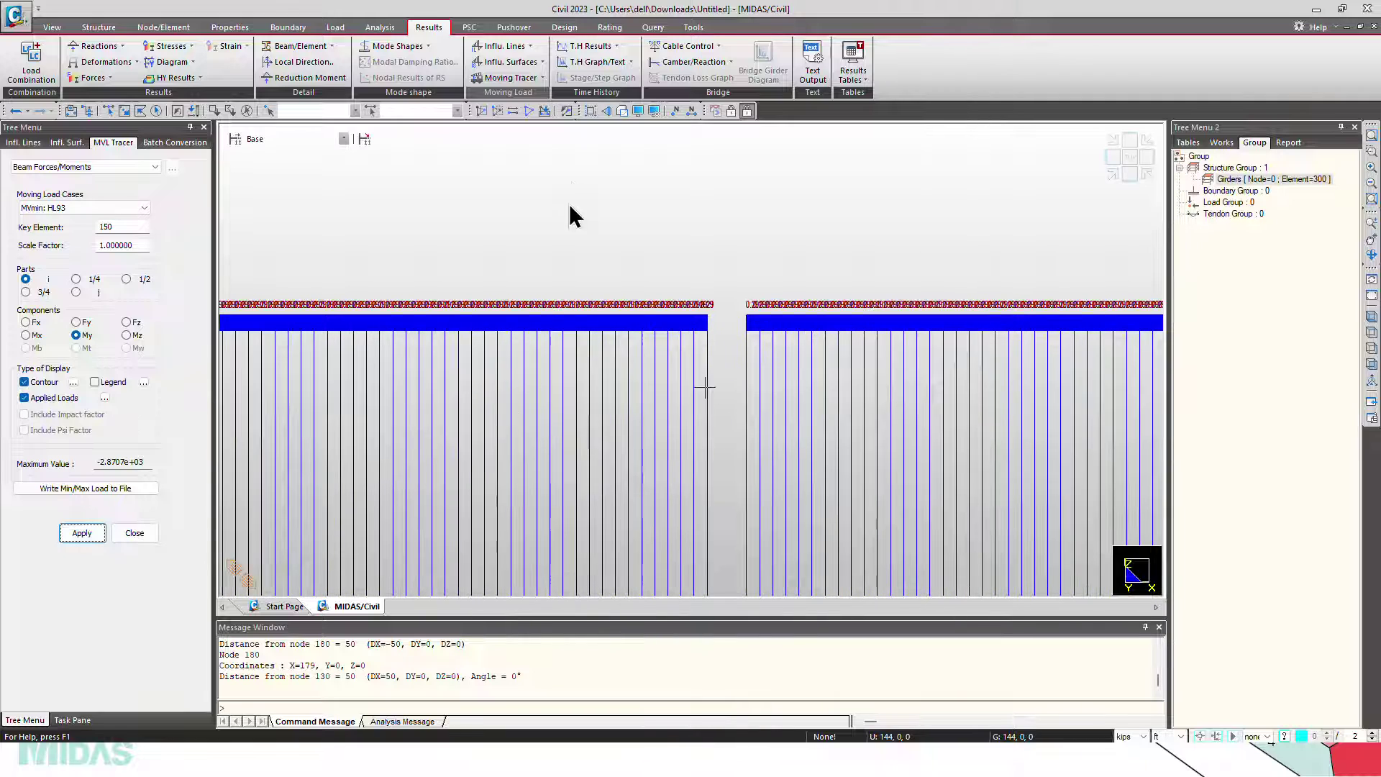
pyautogui.click(654, 28)
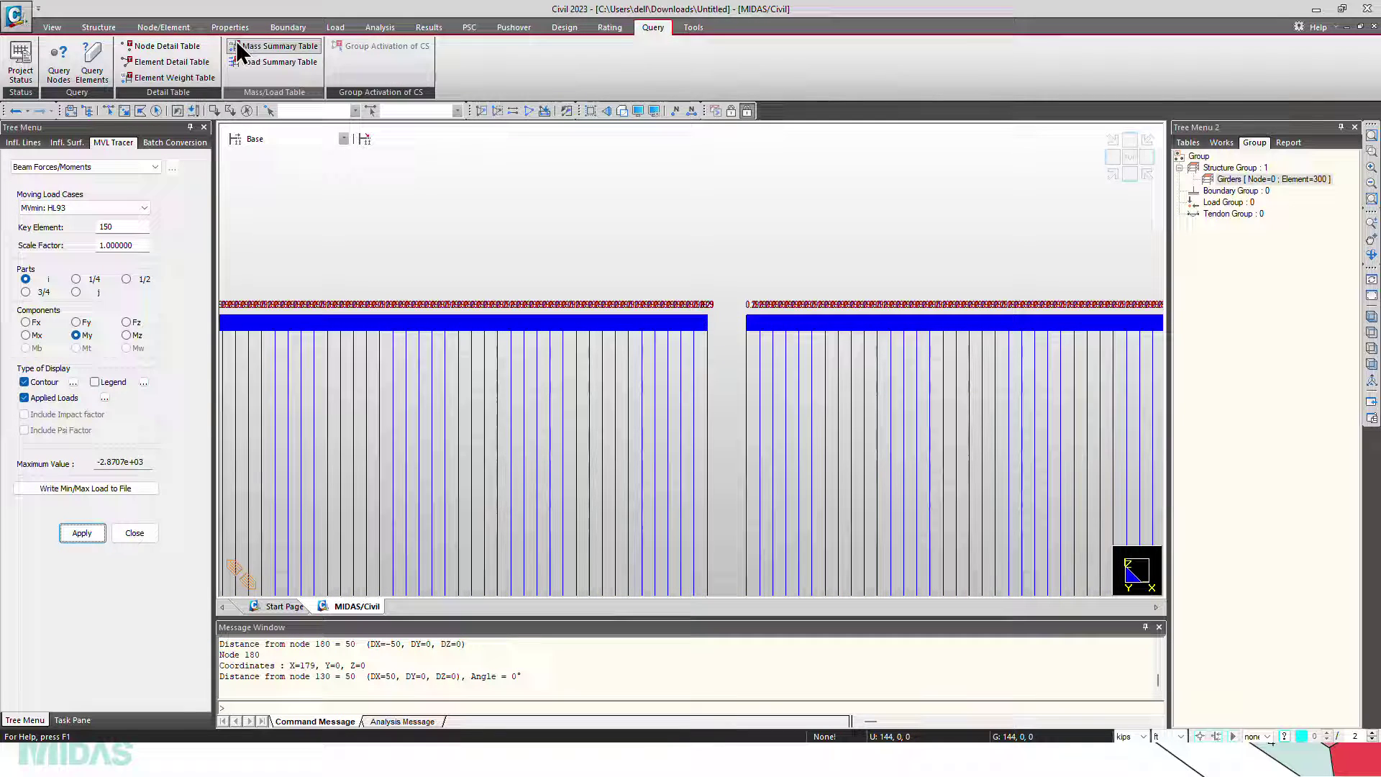
# Query nodes 94 and 108 and read their distance in the Message Window
pyautogui.click(57, 80)
pyautogui.scroll(-3, 851, 240)
pyautogui.moveTo(851, 241); pyautogui.dragTo(745, 371, button='middle')
pyautogui.scroll(6, 530, 403)
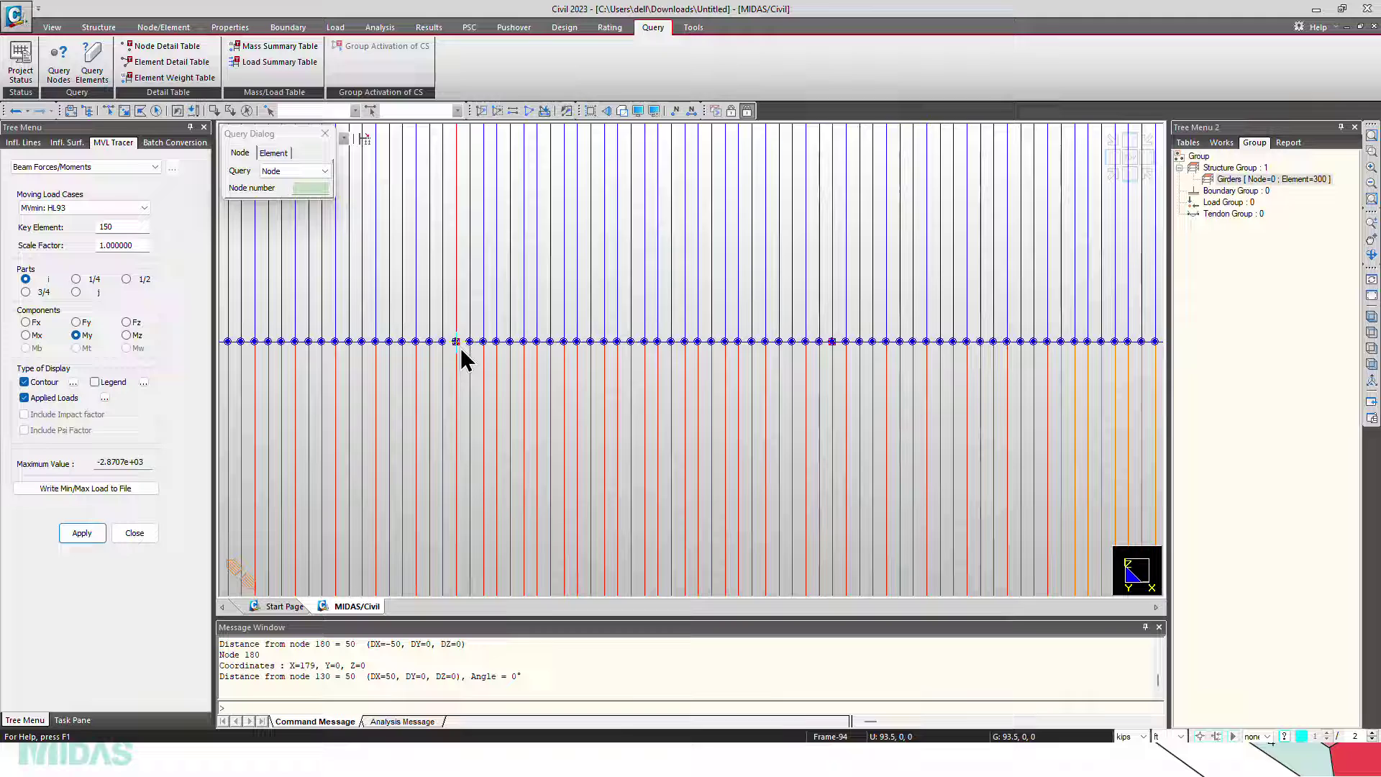
pyautogui.click(458, 348)
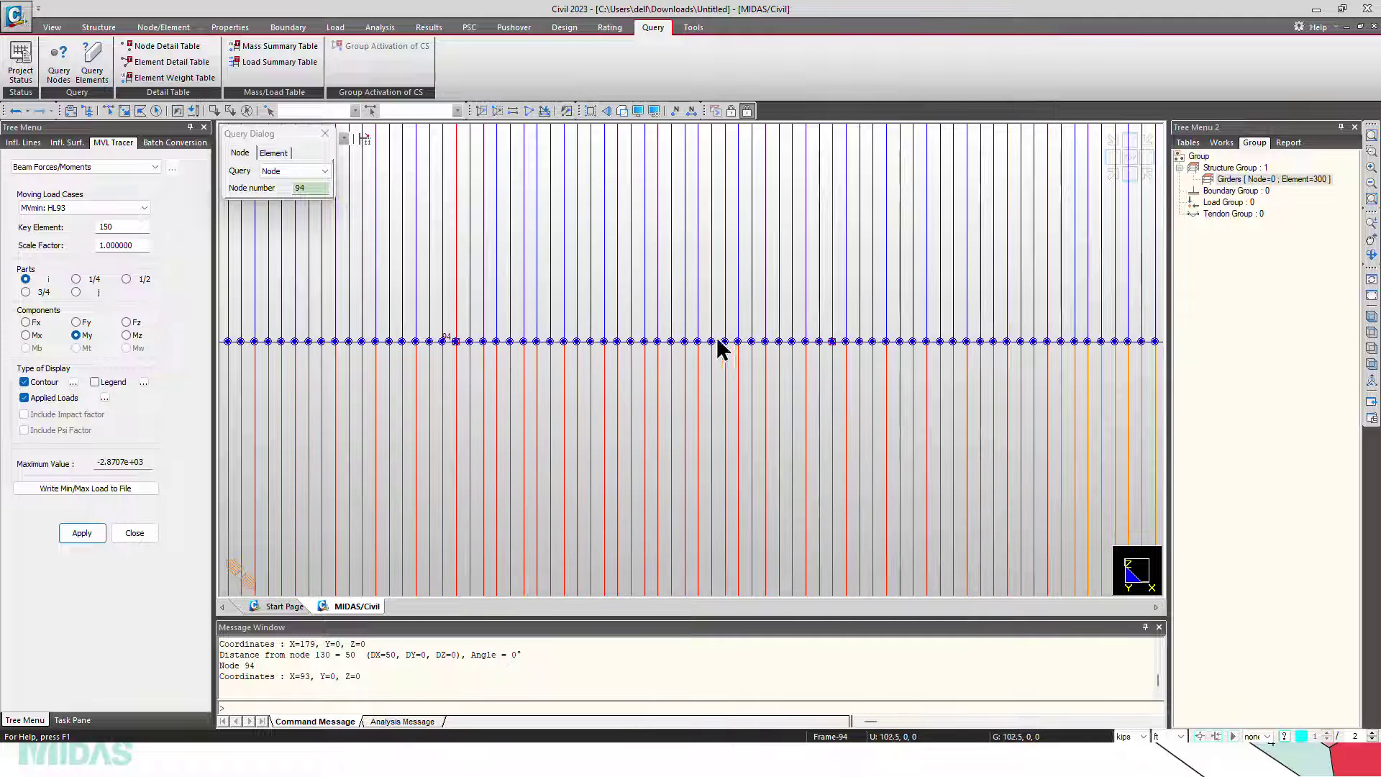
pyautogui.click(834, 347)
pyautogui.click(347, 693)
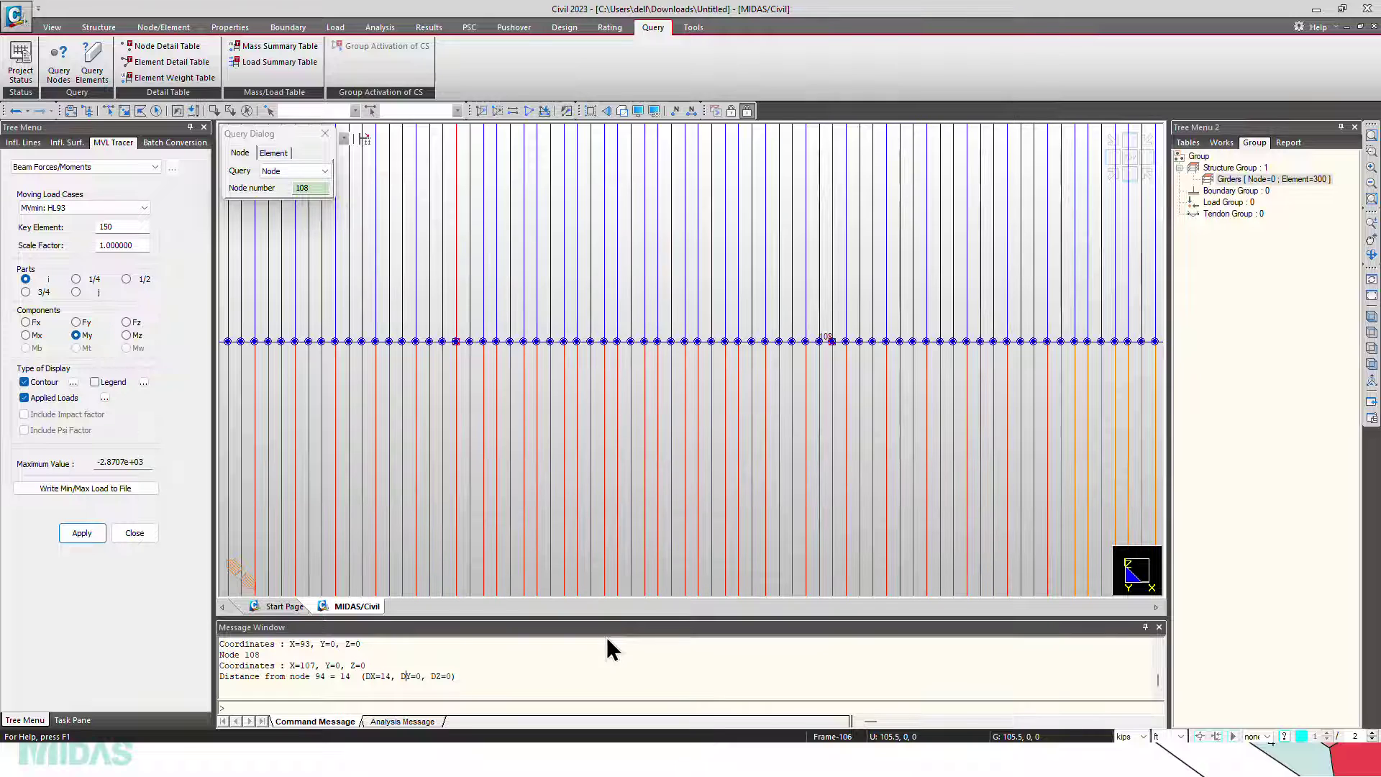
# Bring the 14.40 axle loads into view and re-query node 108's coordinates
pyautogui.scroll(-3, 560, 449)
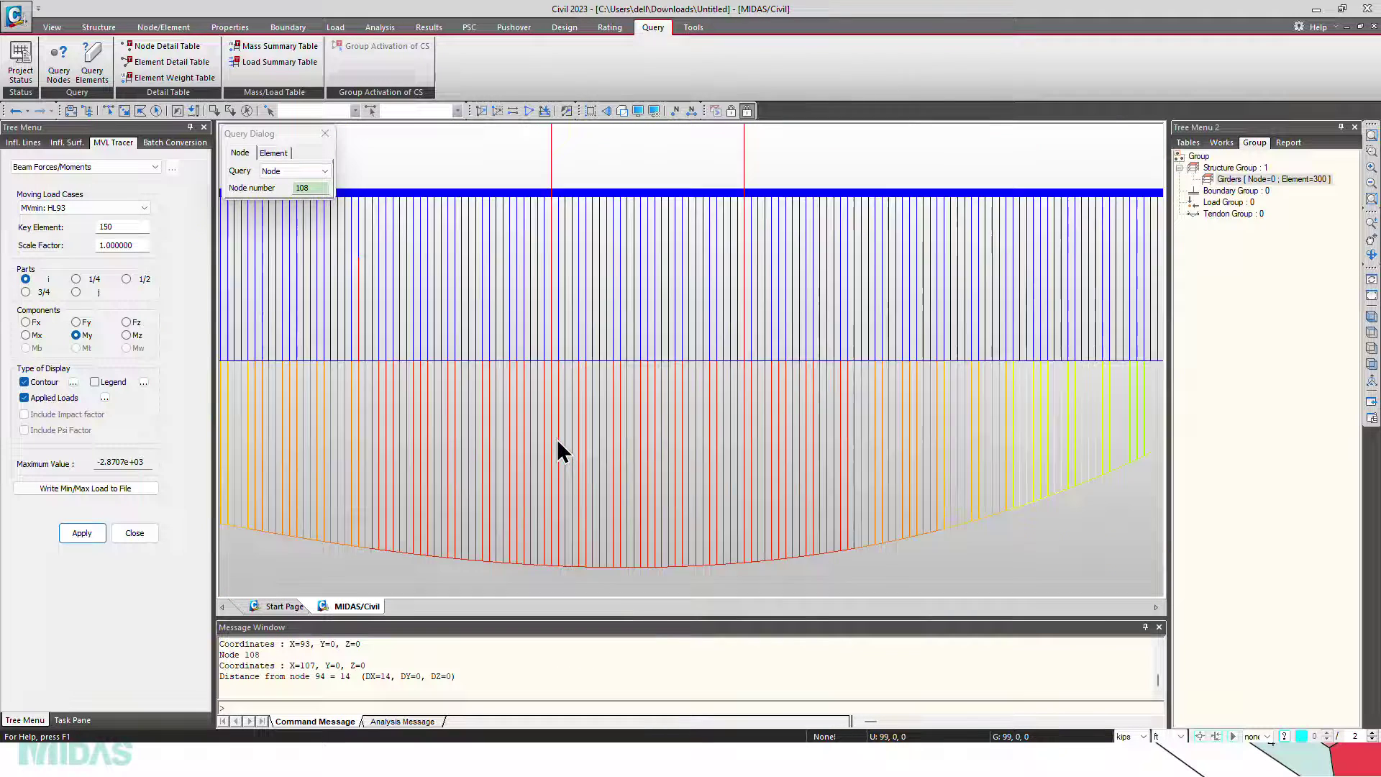
pyautogui.scroll(-2, 553, 449)
pyautogui.moveTo(542, 462); pyautogui.dragTo(746, 311, button='middle')
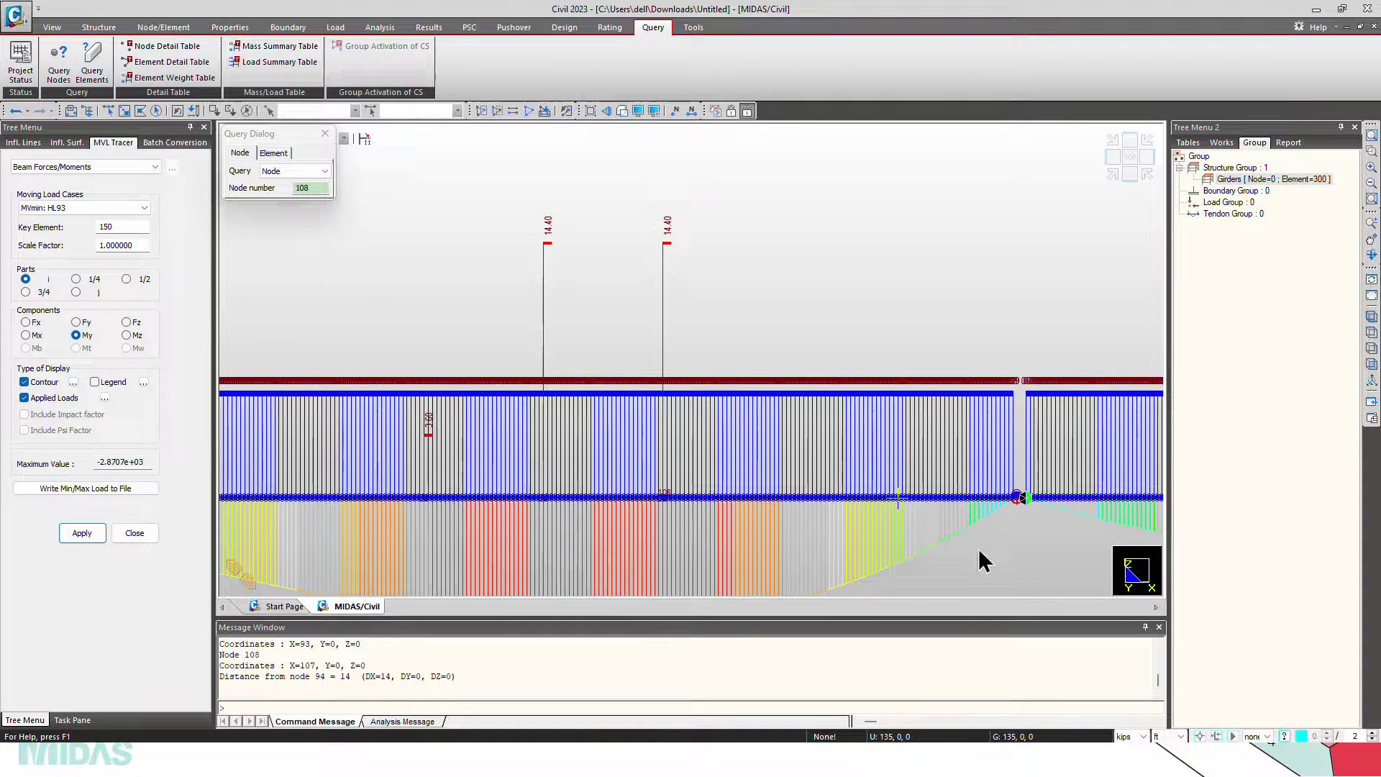
pyautogui.moveTo(929, 480); pyautogui.dragTo(749, 401, button='middle')
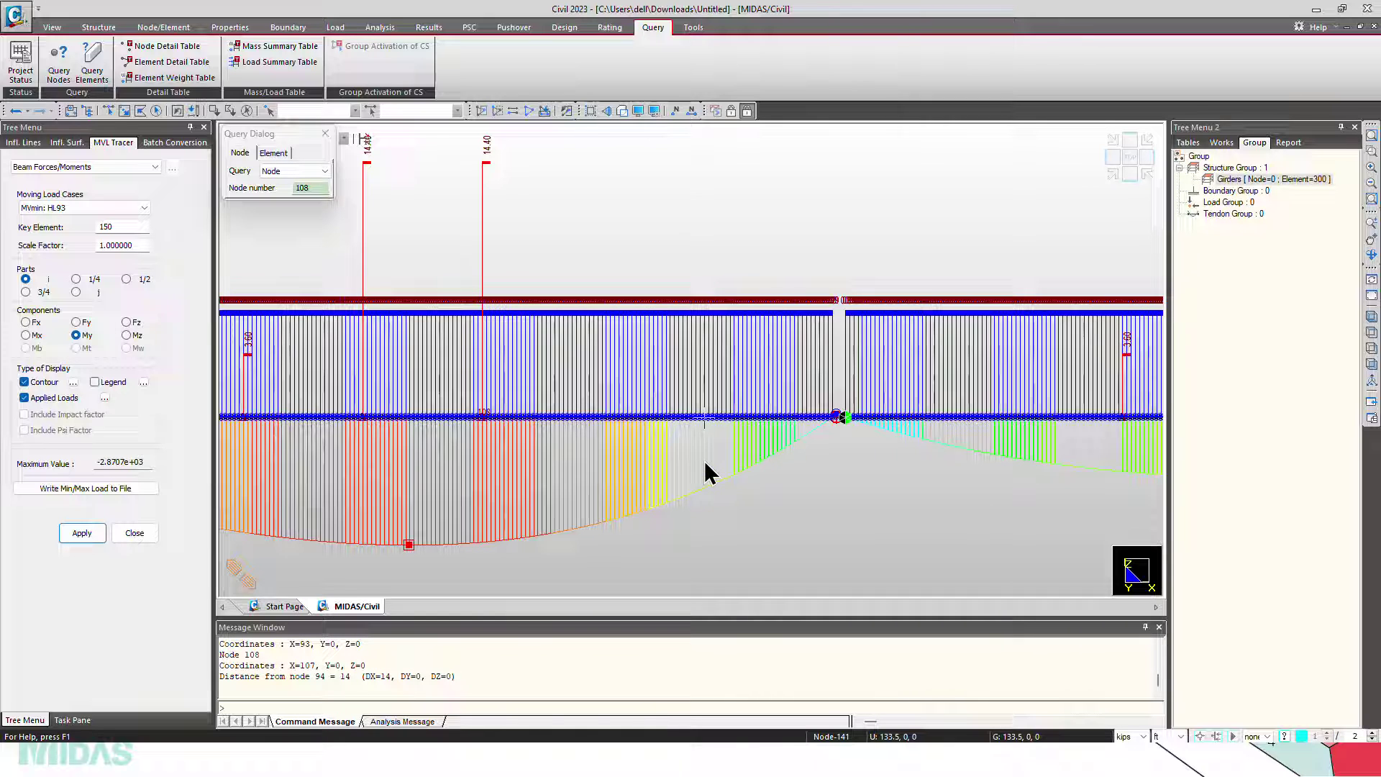
pyautogui.click(489, 431)
pyautogui.scroll(4, 484, 422)
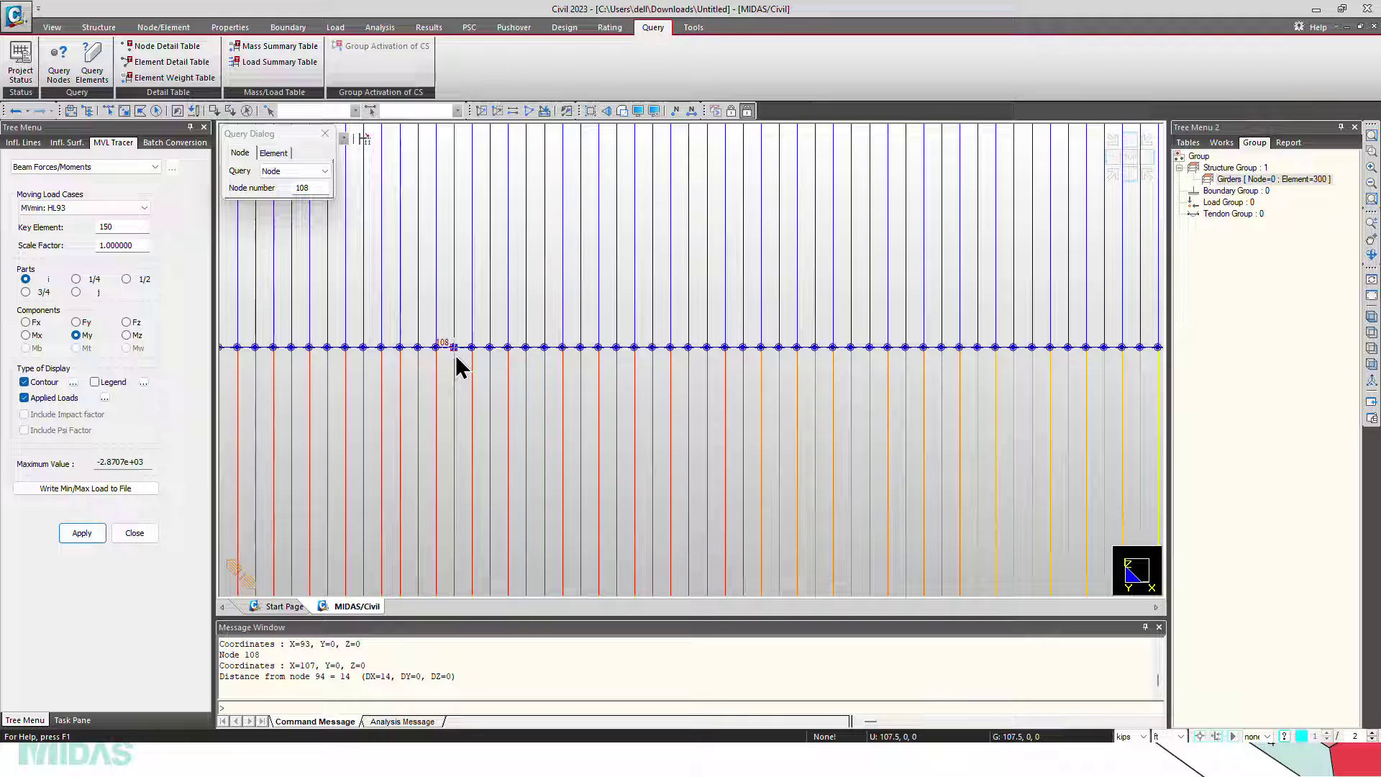
pyautogui.click(456, 352)
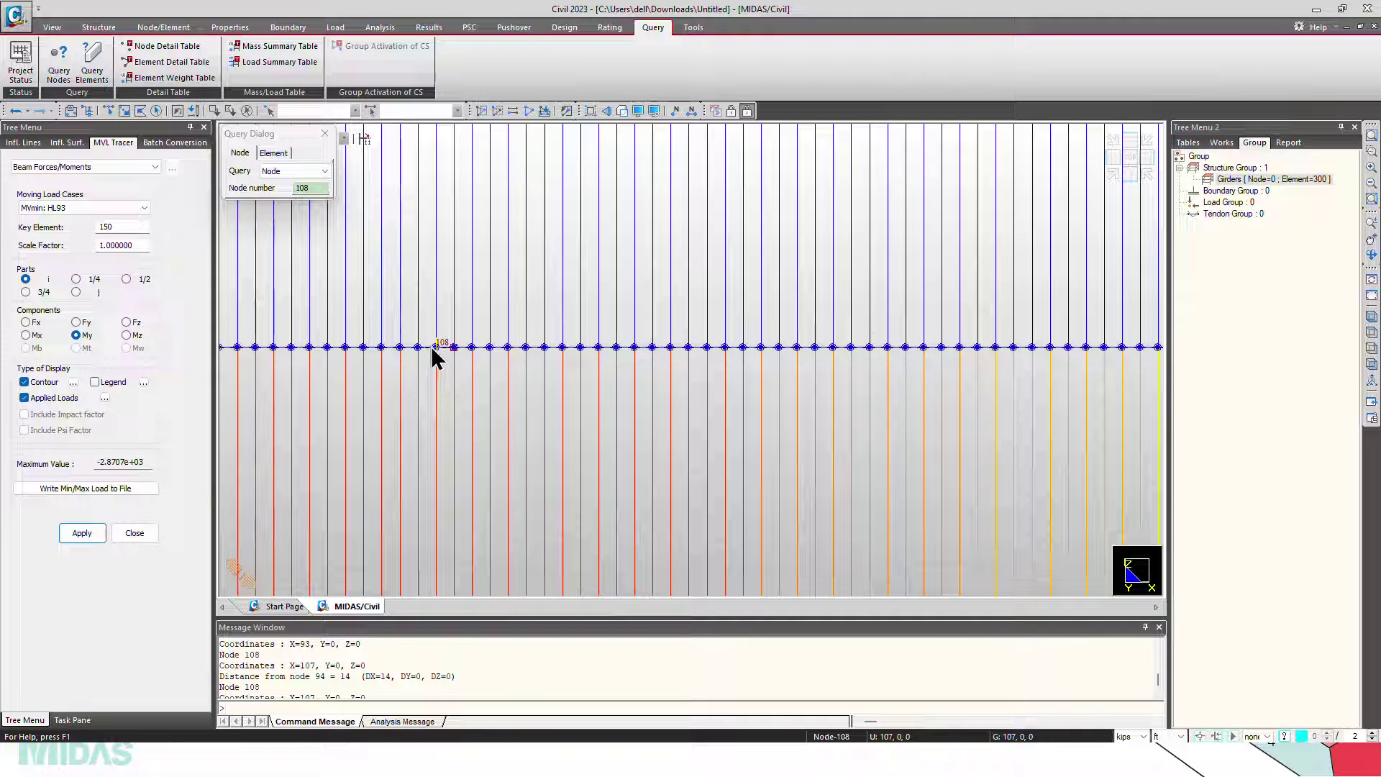
pyautogui.click(434, 348)
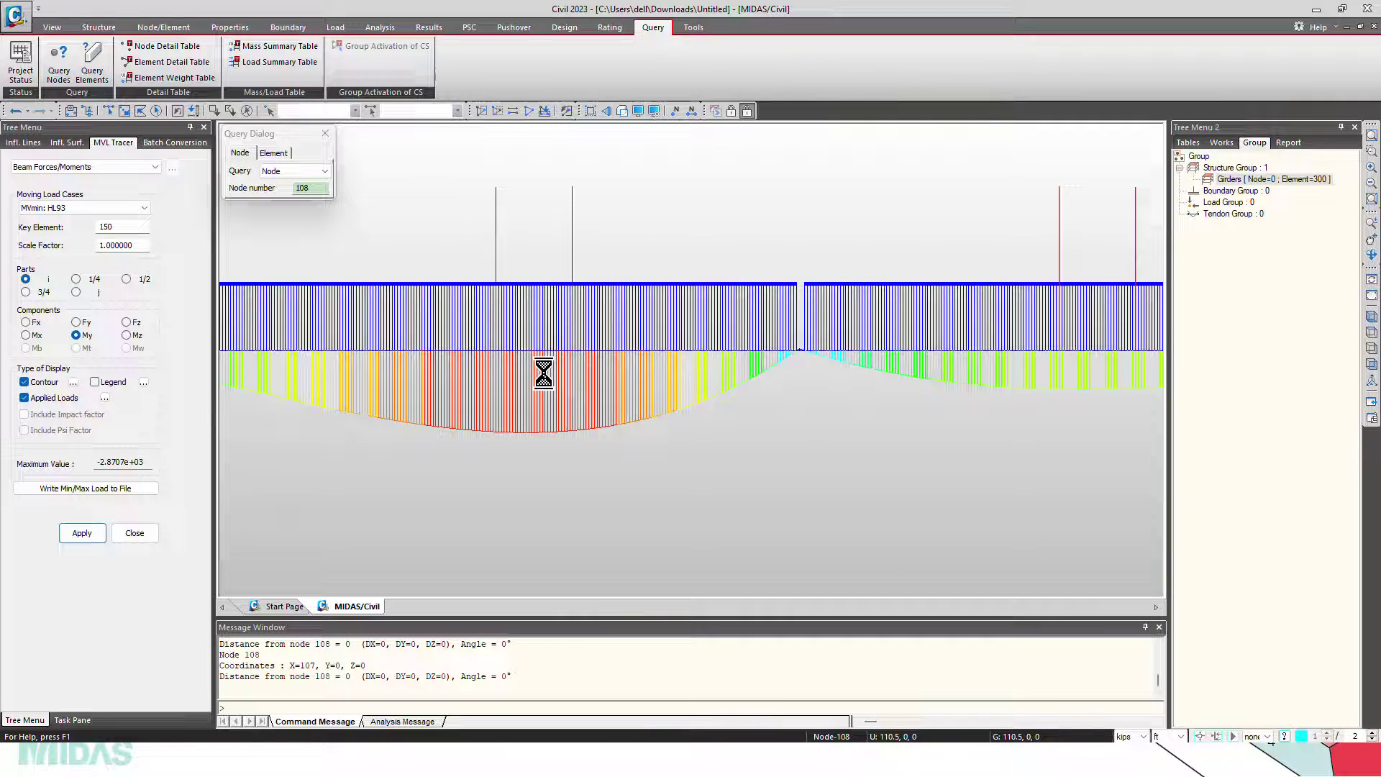
pyautogui.scroll(8, 749, 369)
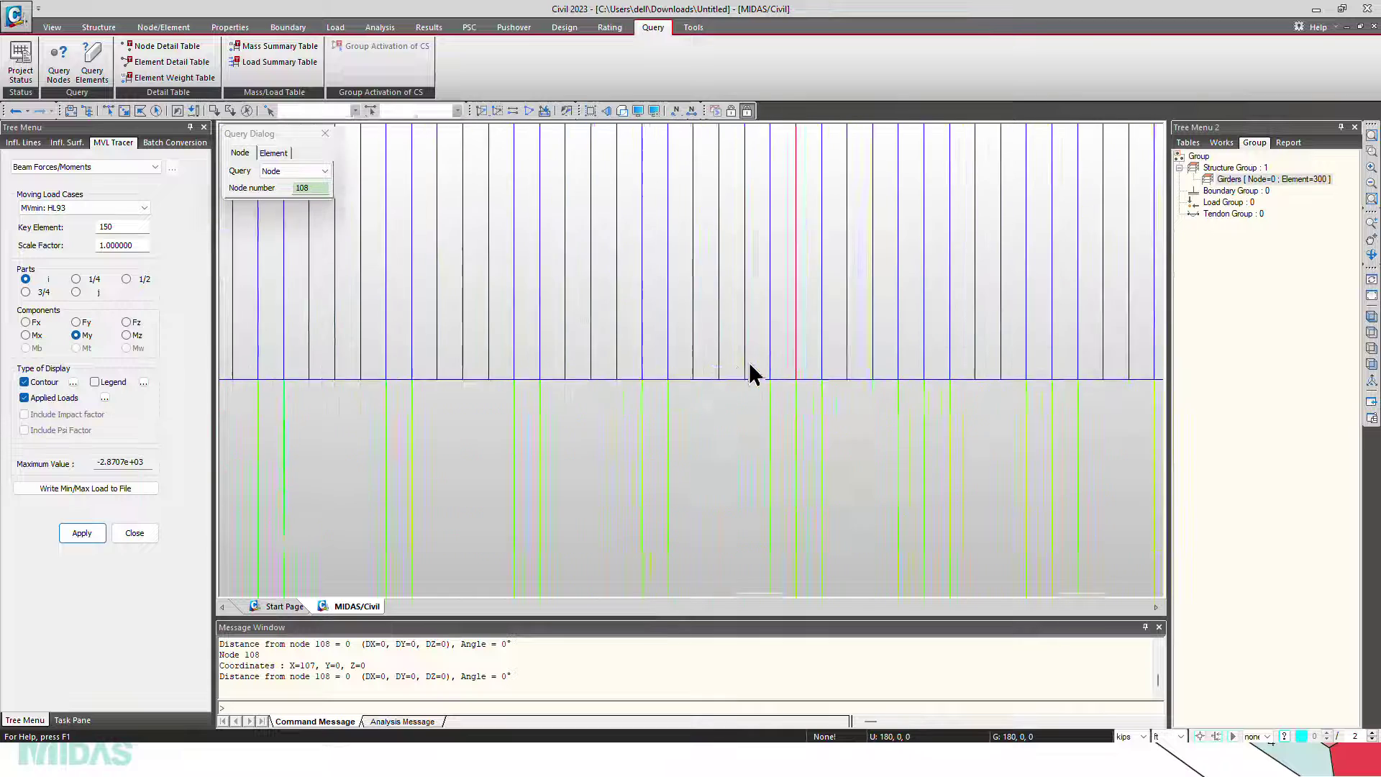
pyautogui.click(805, 384)
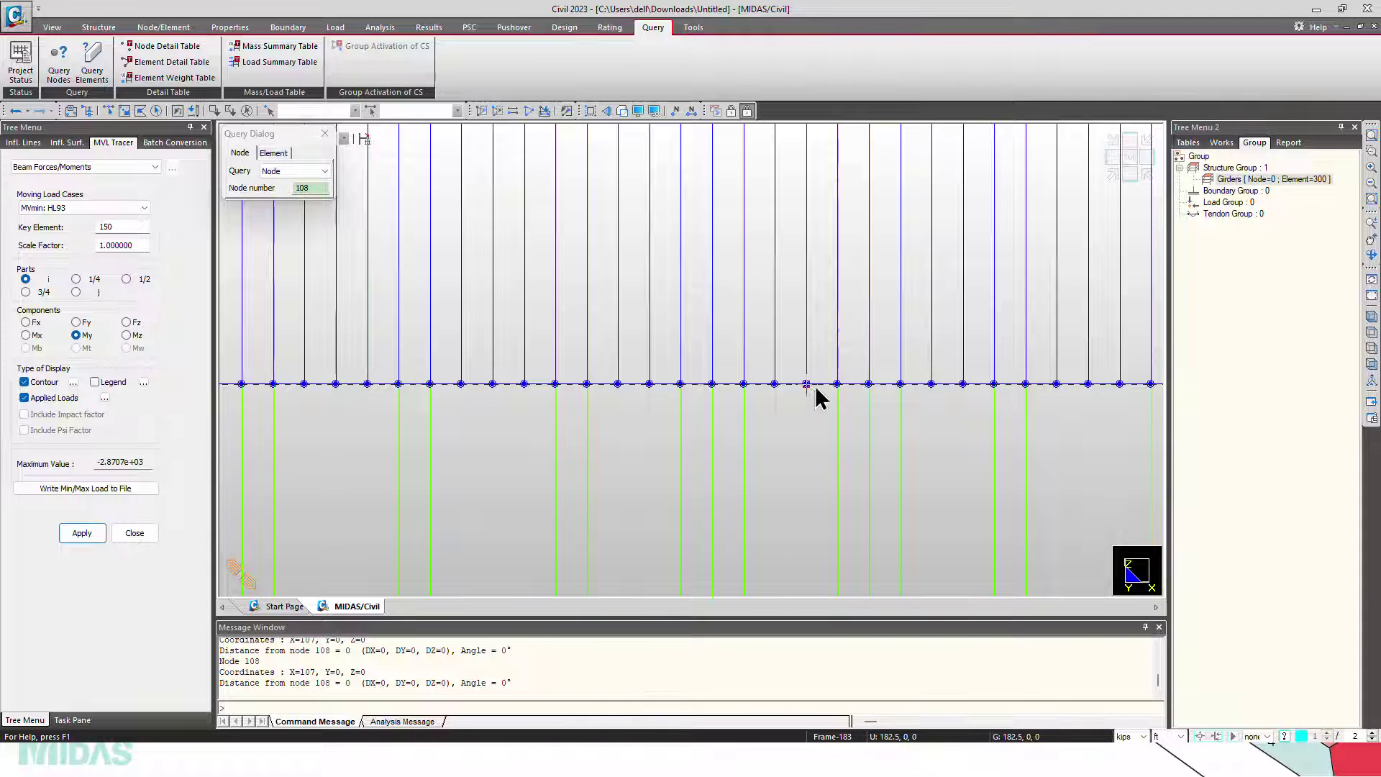
pyautogui.moveTo(712, 496); pyautogui.dragTo(627, 394, button='middle')
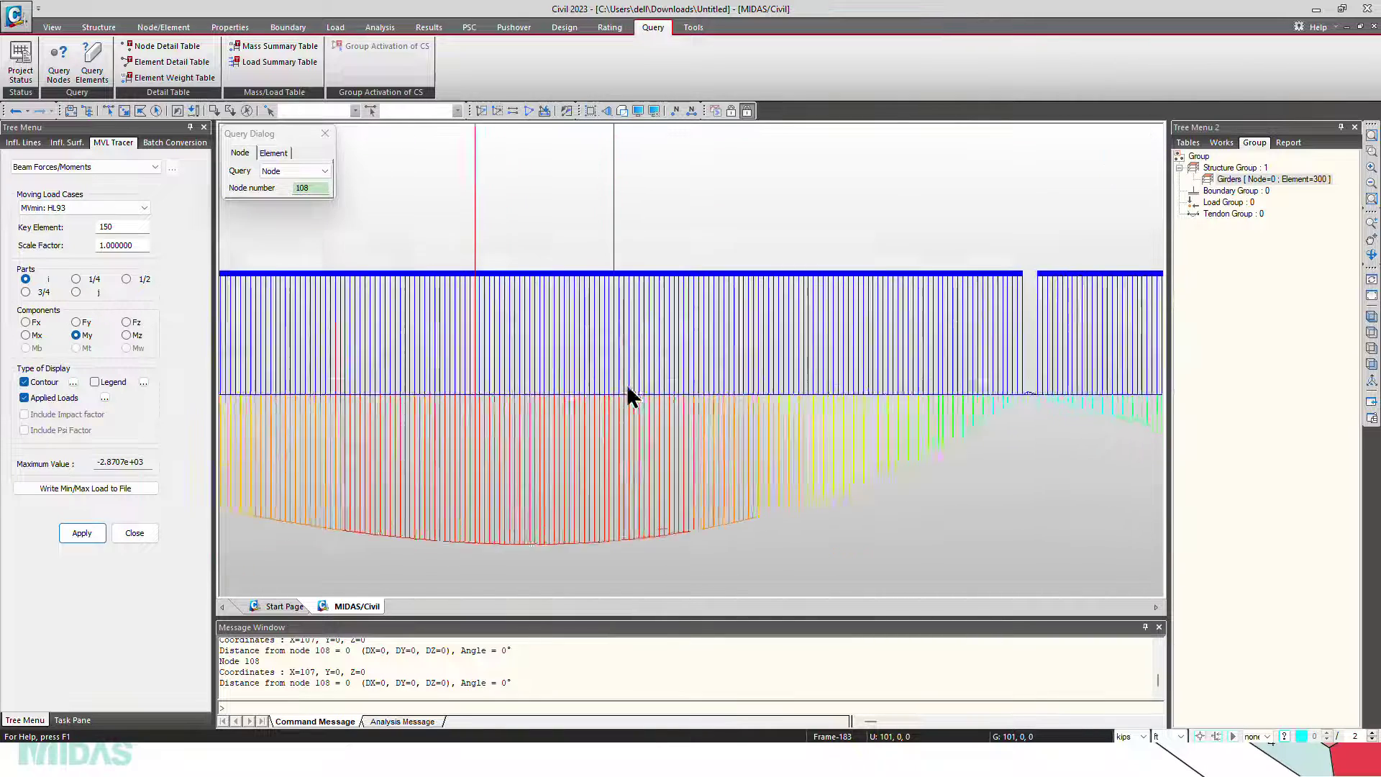
pyautogui.scroll(6, 627, 394)
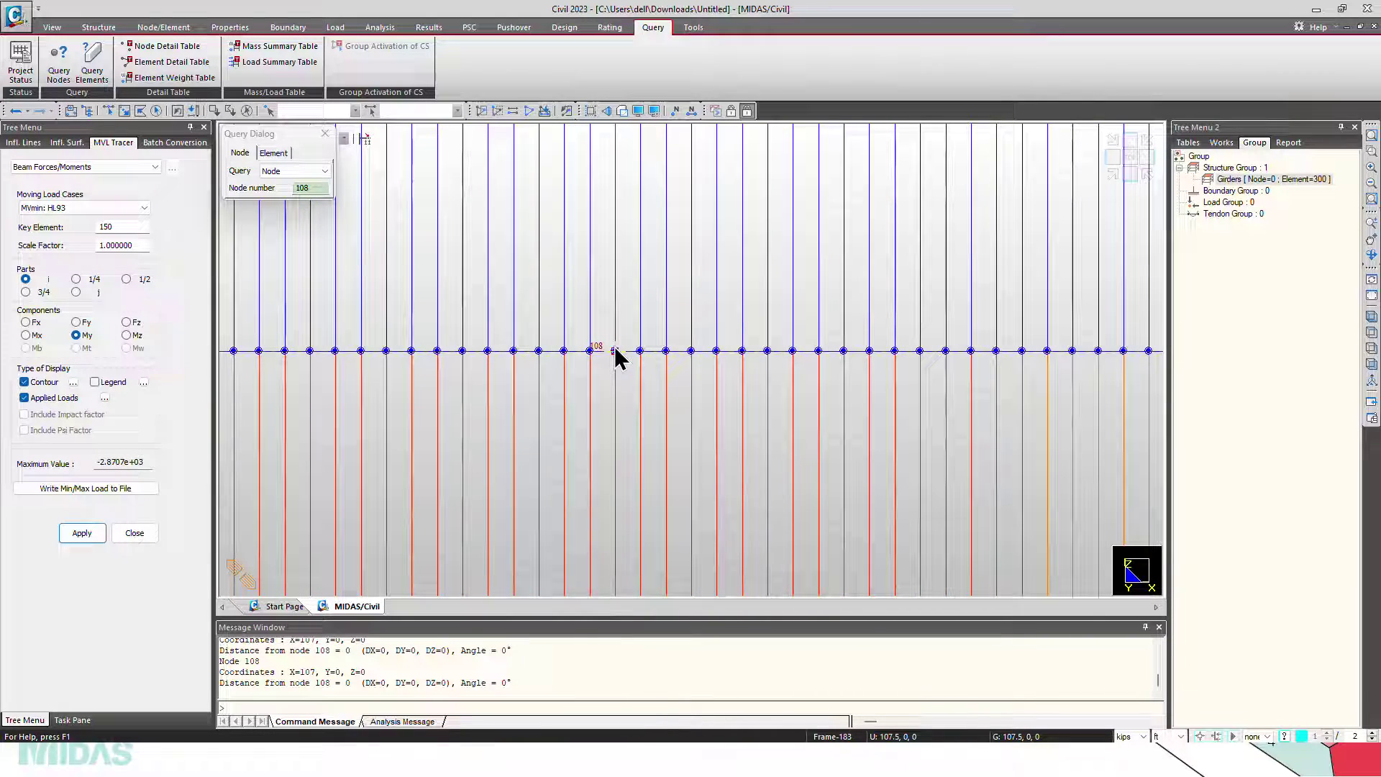
pyautogui.click(616, 350)
pyautogui.click(588, 350)
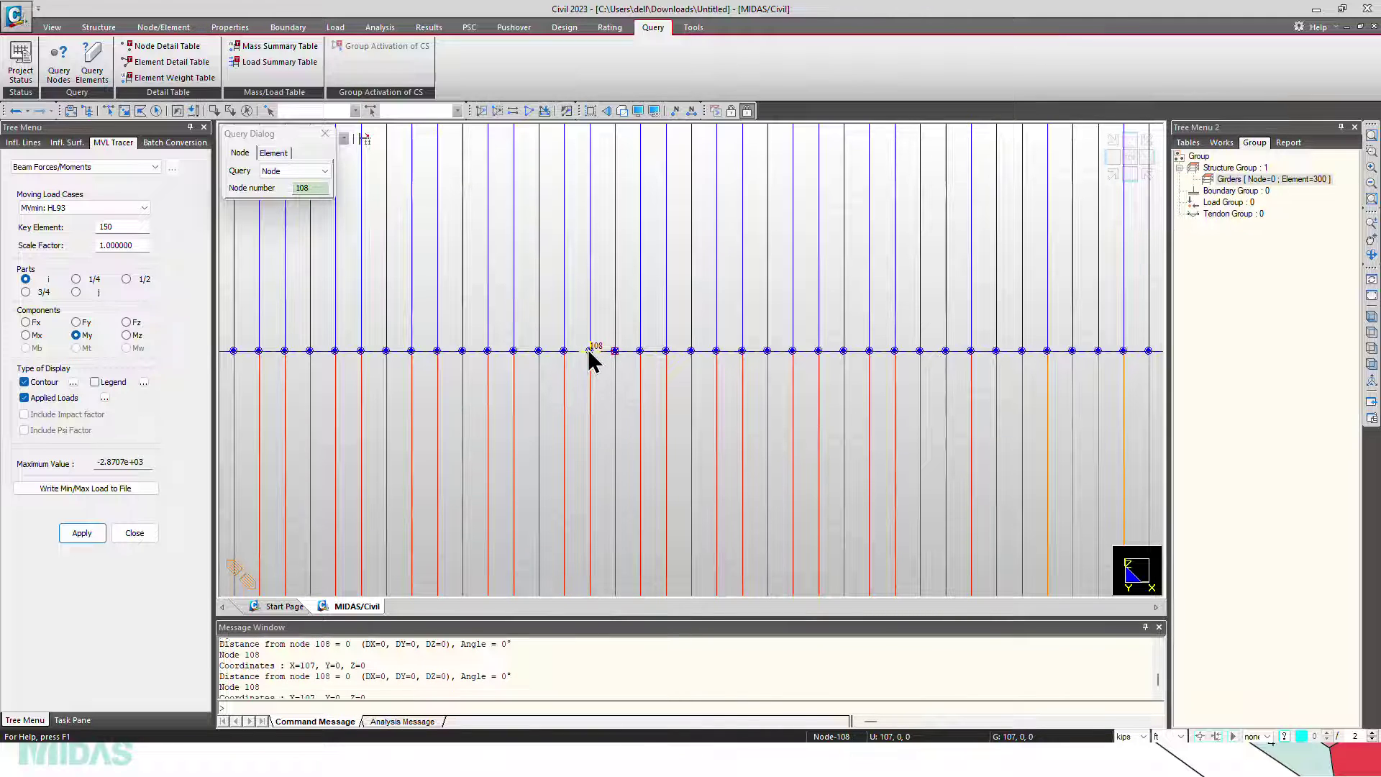
# Pick node 183 to measure its 75 spacing from node 108
pyautogui.scroll(-2, 523, 688)
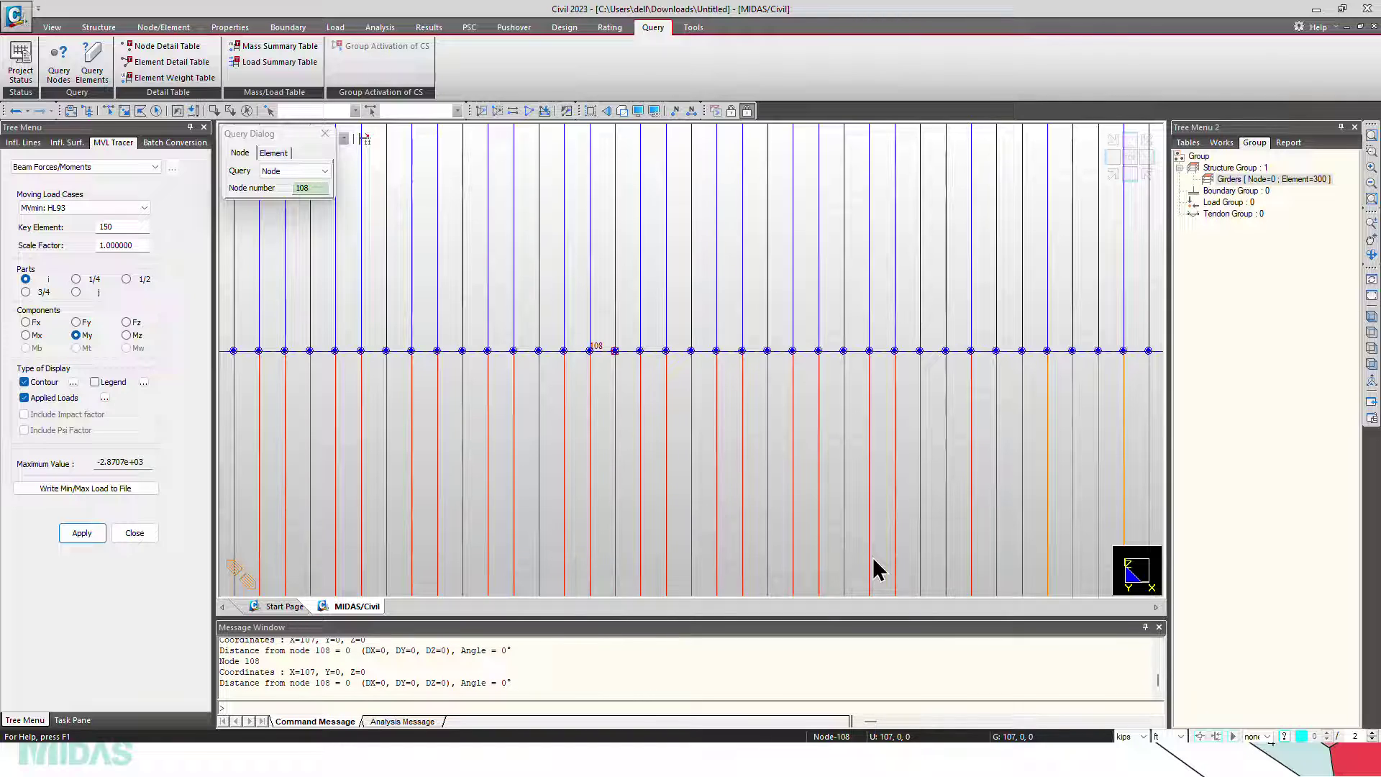
pyautogui.scroll(-6, 693, 440)
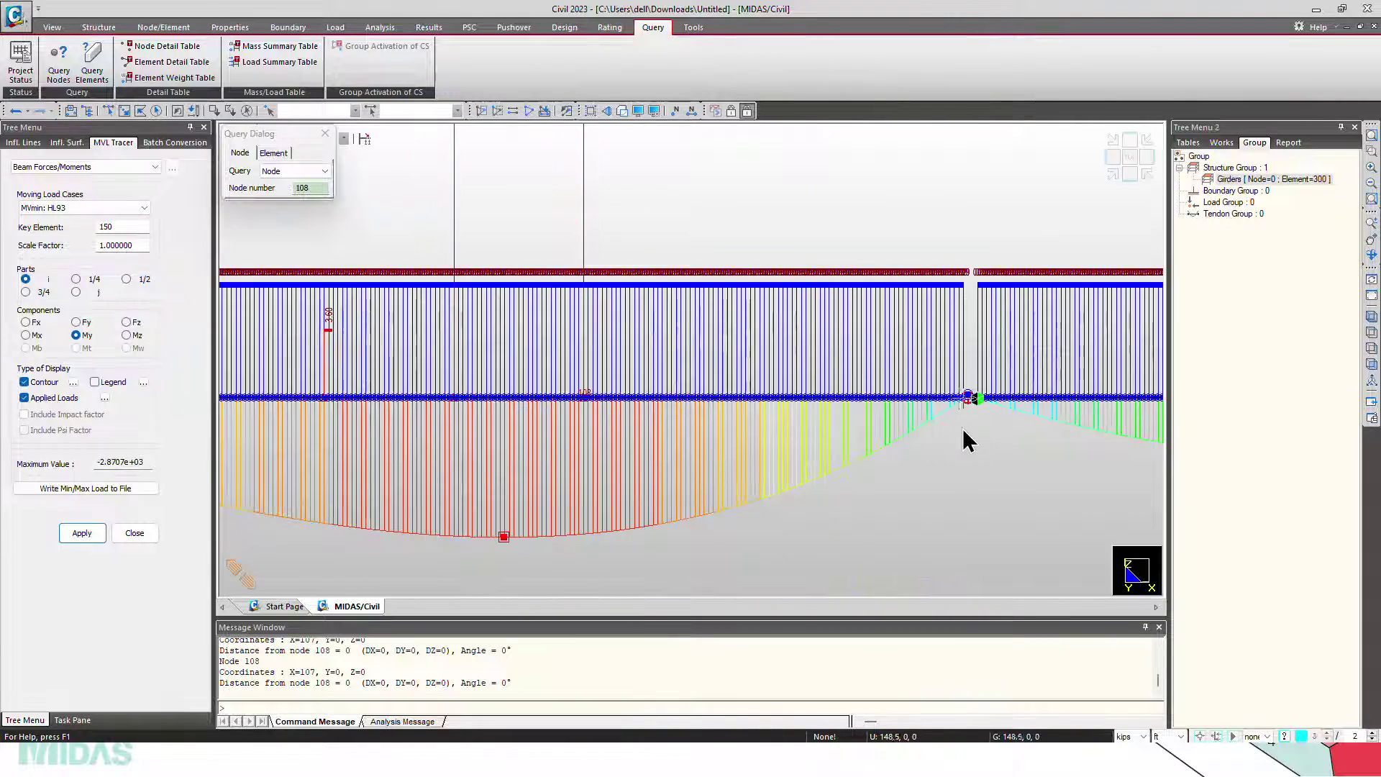
pyautogui.scroll(5, 967, 440)
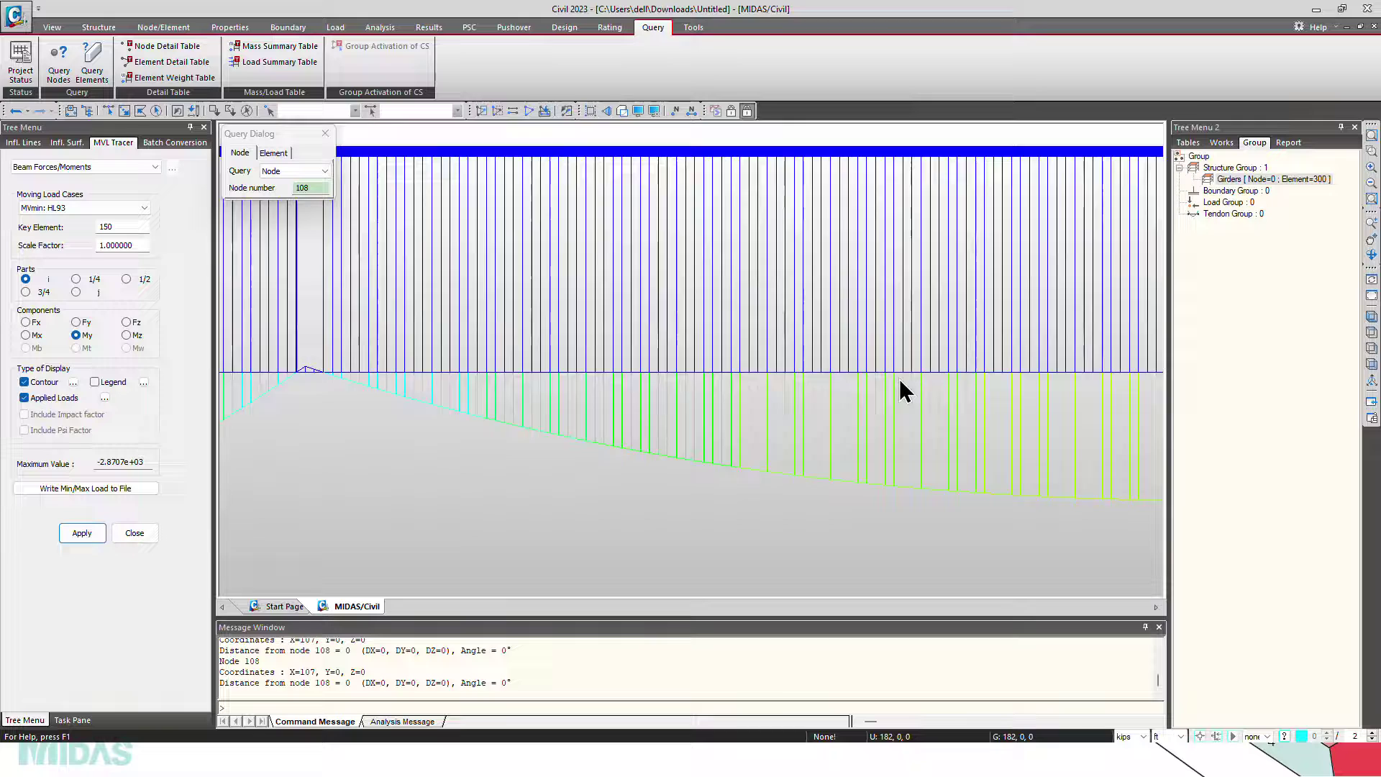
pyautogui.scroll(3, 899, 378)
pyautogui.click(910, 348)
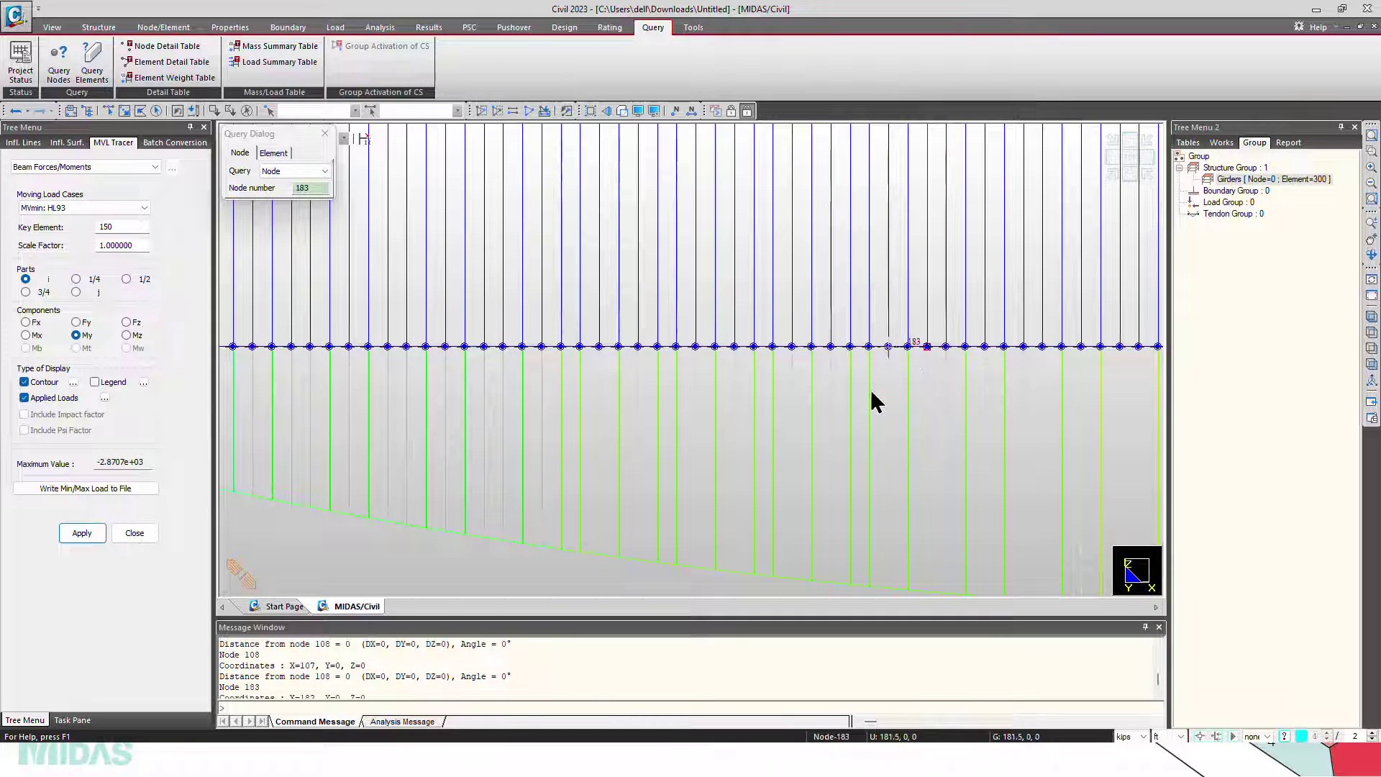
pyautogui.scroll(-1, 541, 671)
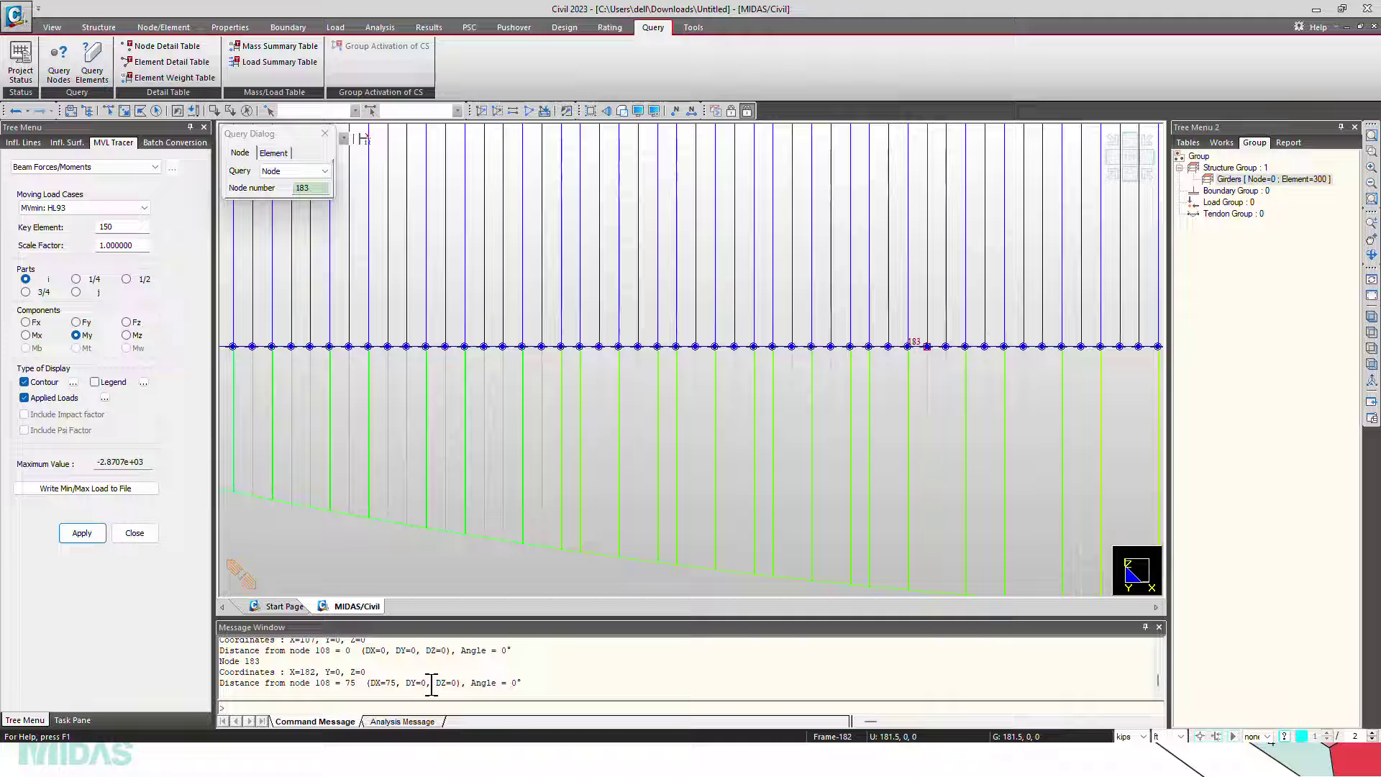
pyautogui.scroll(-5, 802, 468)
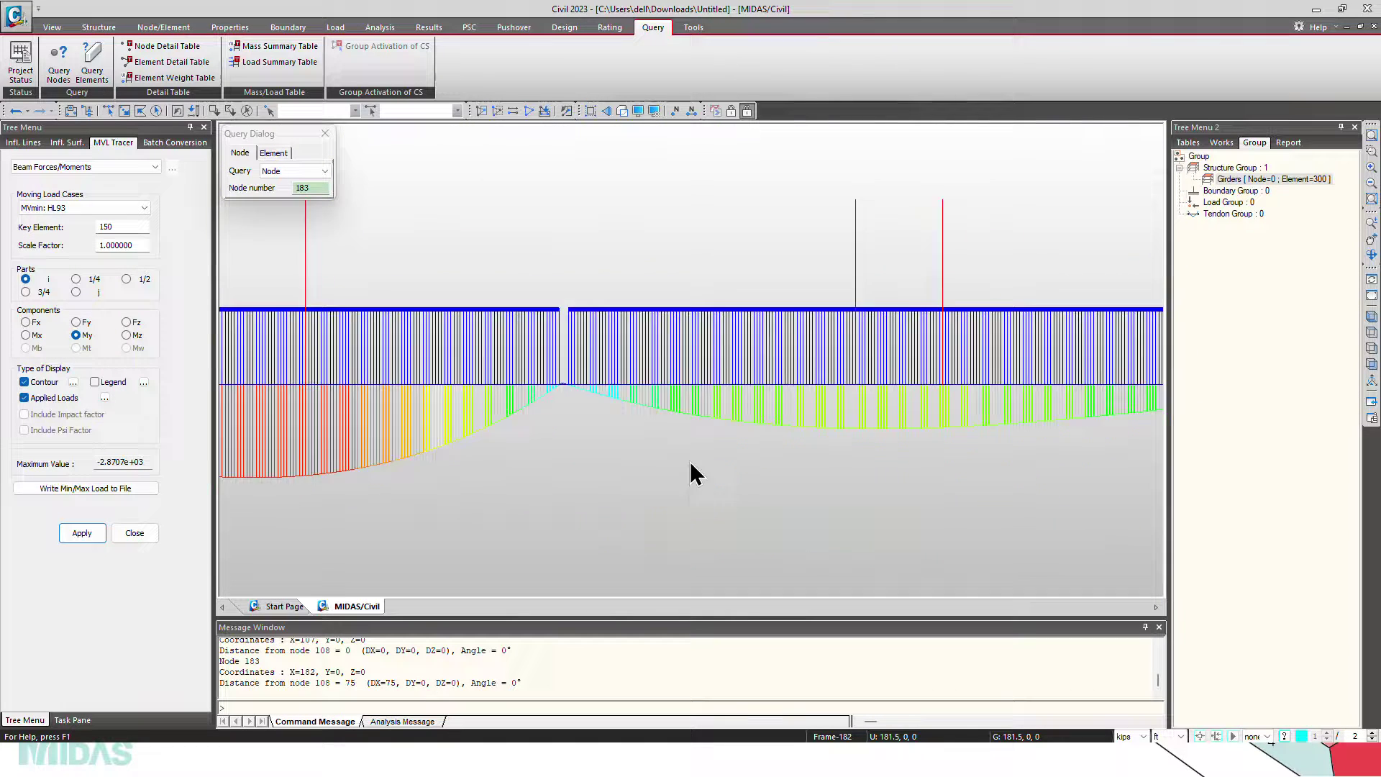
pyautogui.moveTo(617, 500); pyautogui.dragTo(638, 525, button='middle')
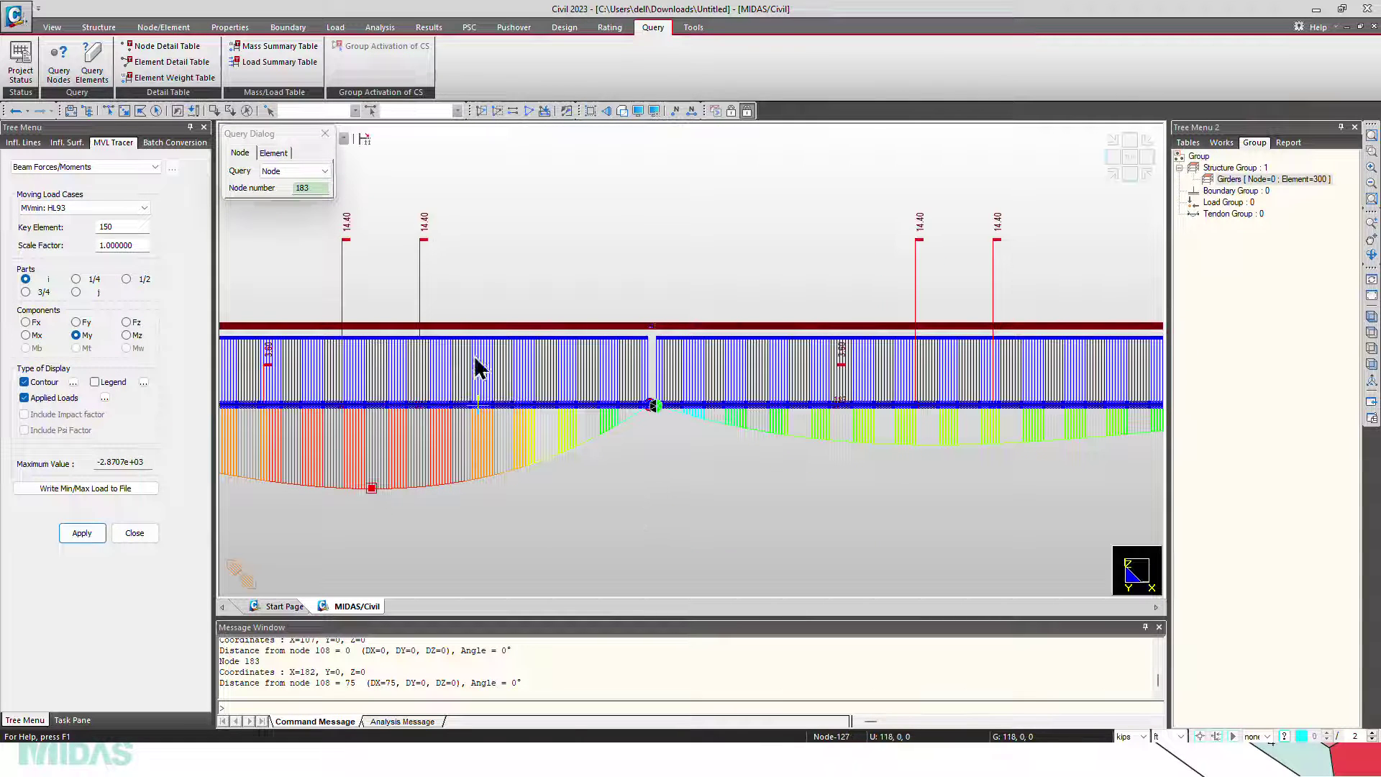
# Close the node query and trace MVmax: HL93 reactions at key node 151, peaking at 2.3221e+02
pyautogui.click(325, 133)
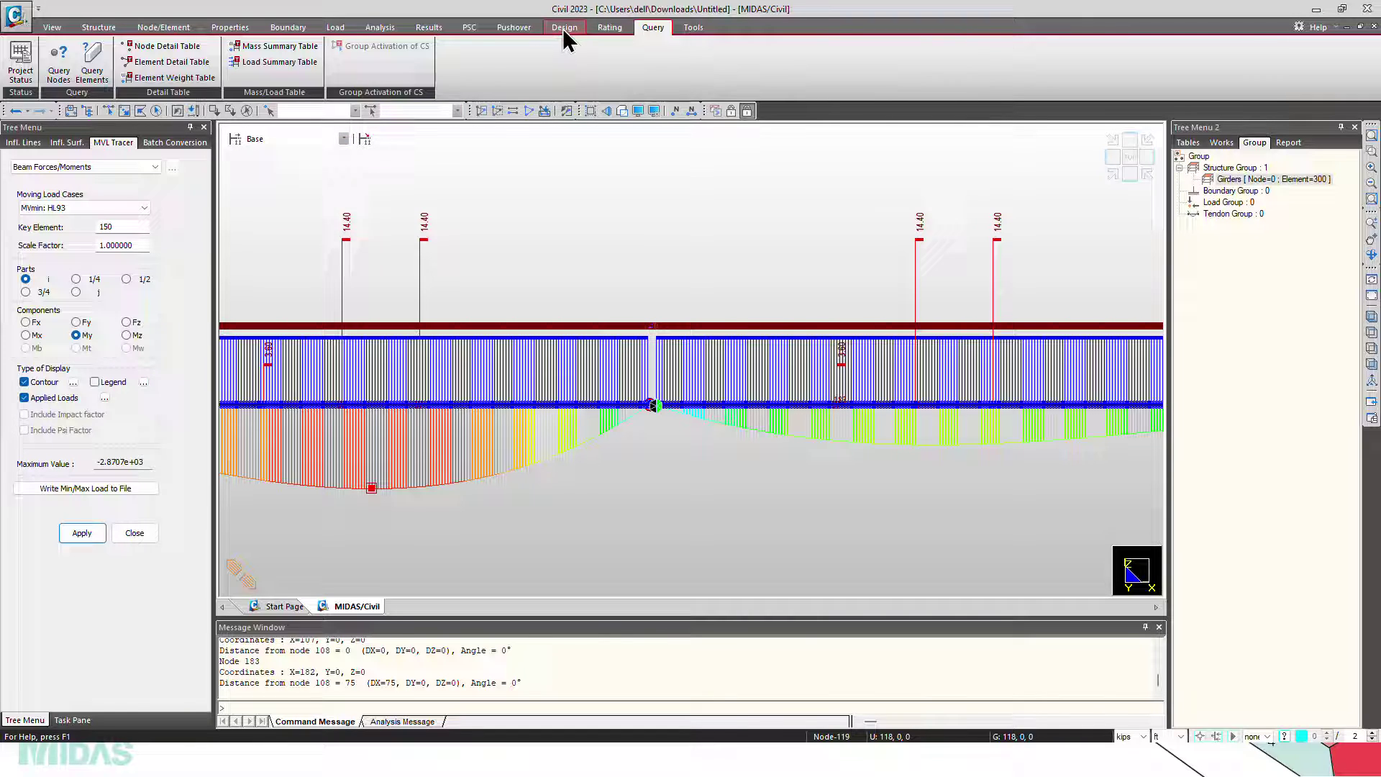
pyautogui.click(430, 28)
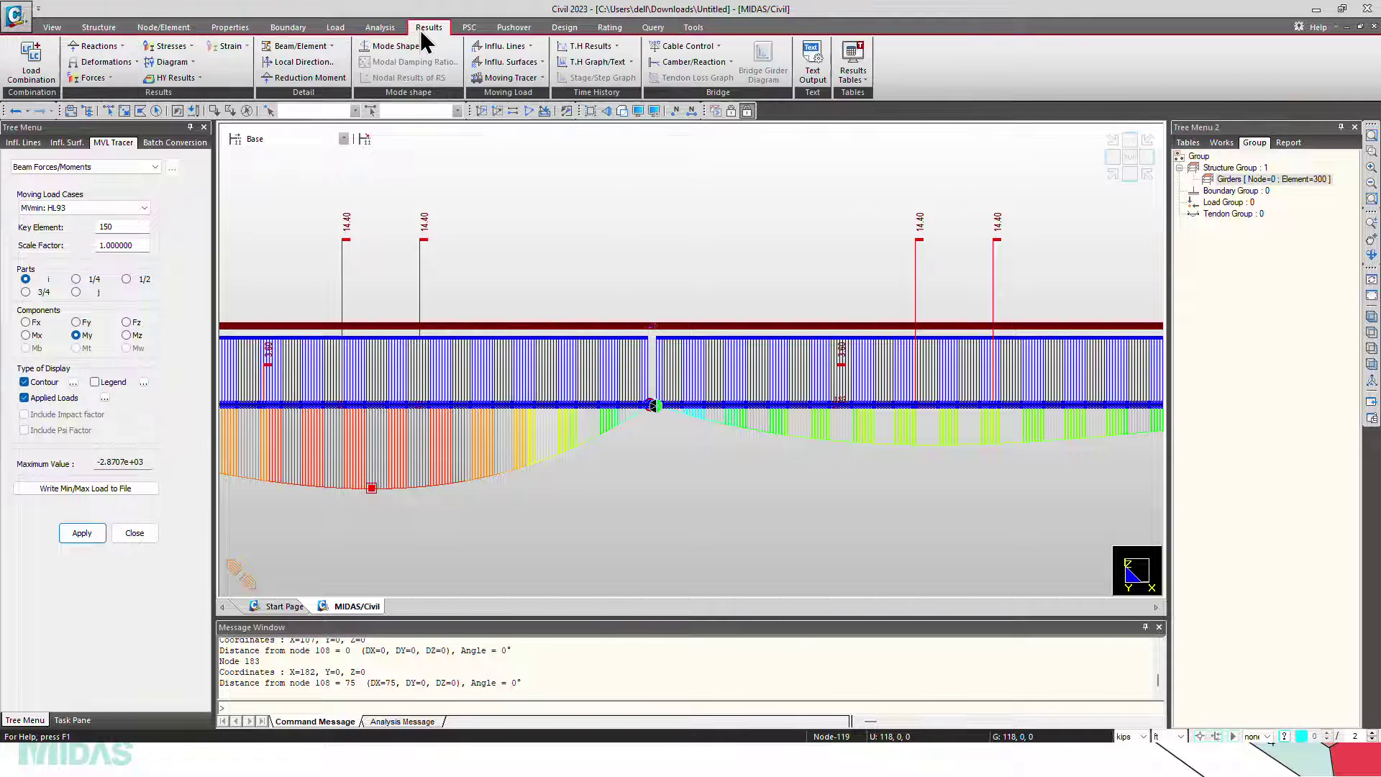
pyautogui.click(533, 80)
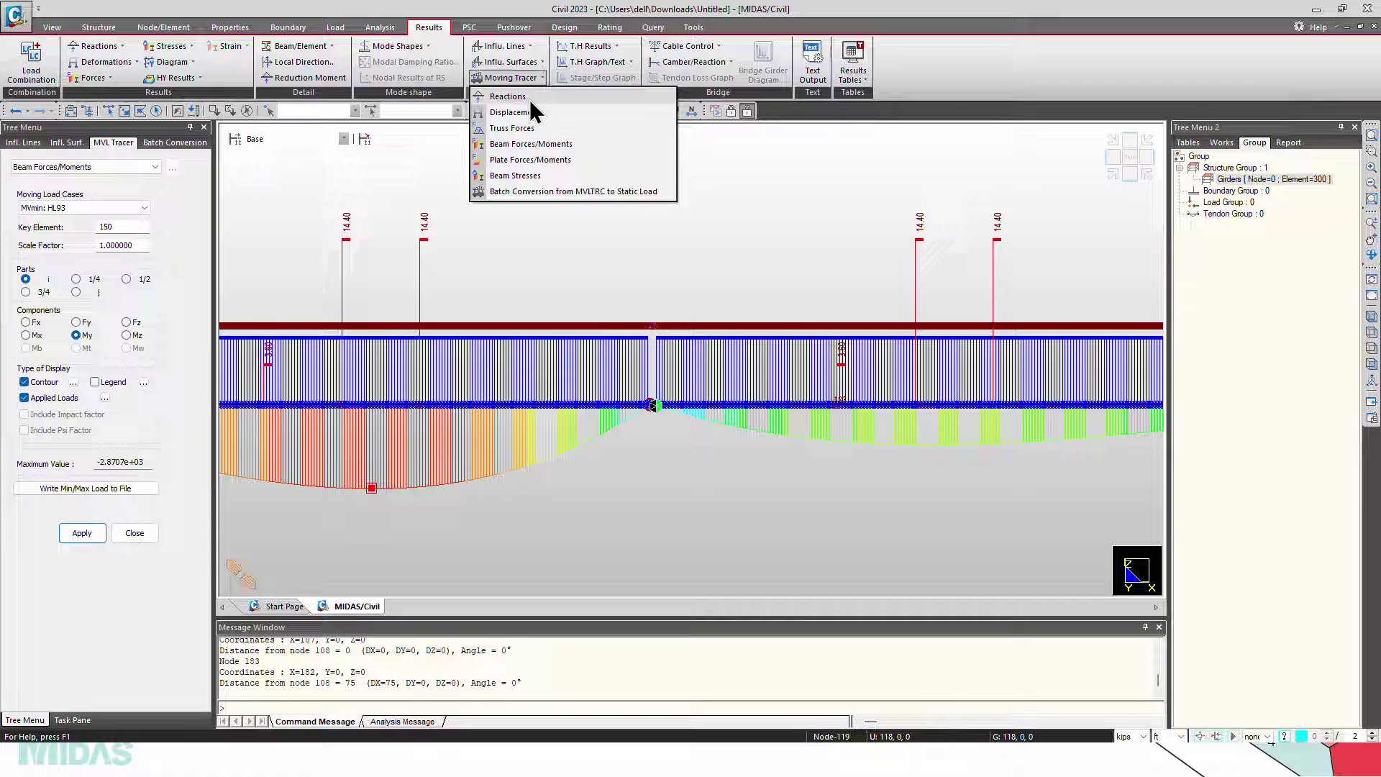
pyautogui.click(533, 108)
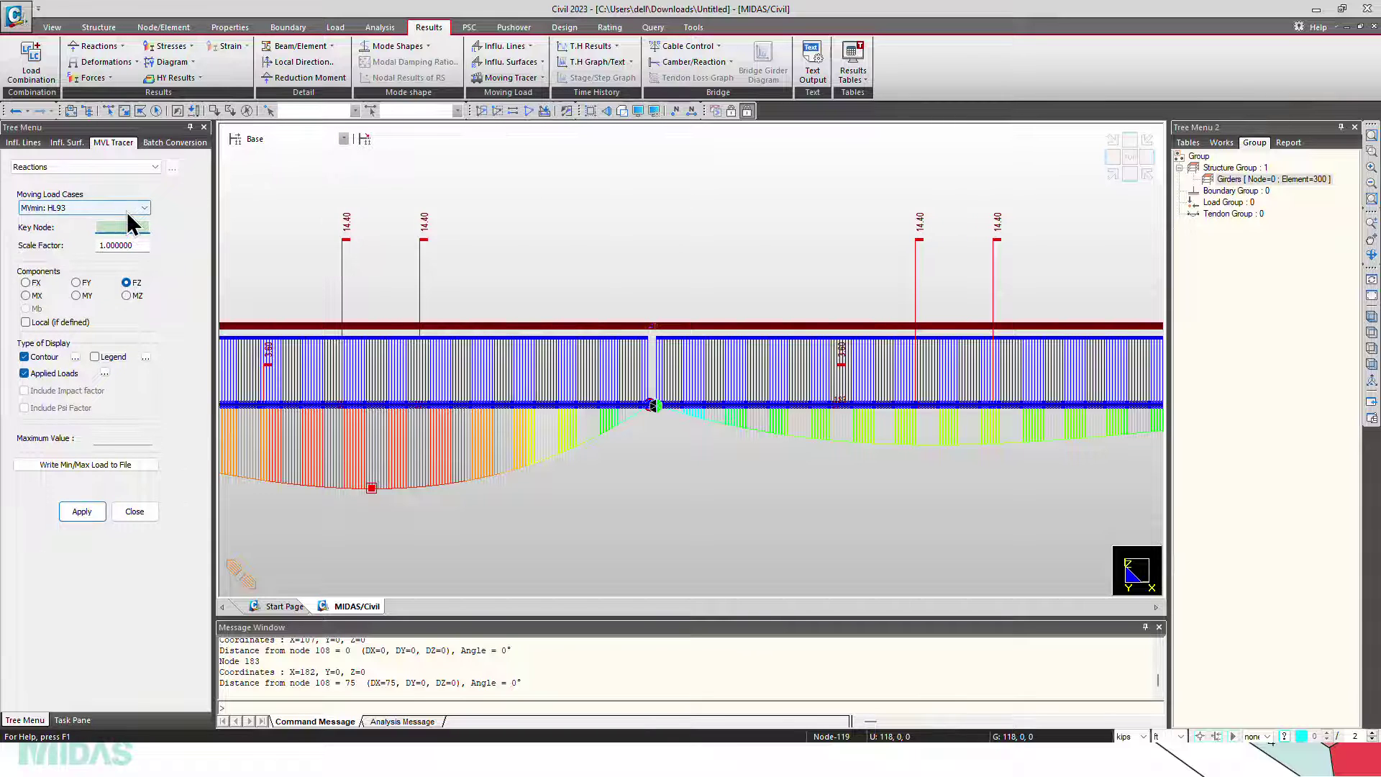
pyautogui.write('151')
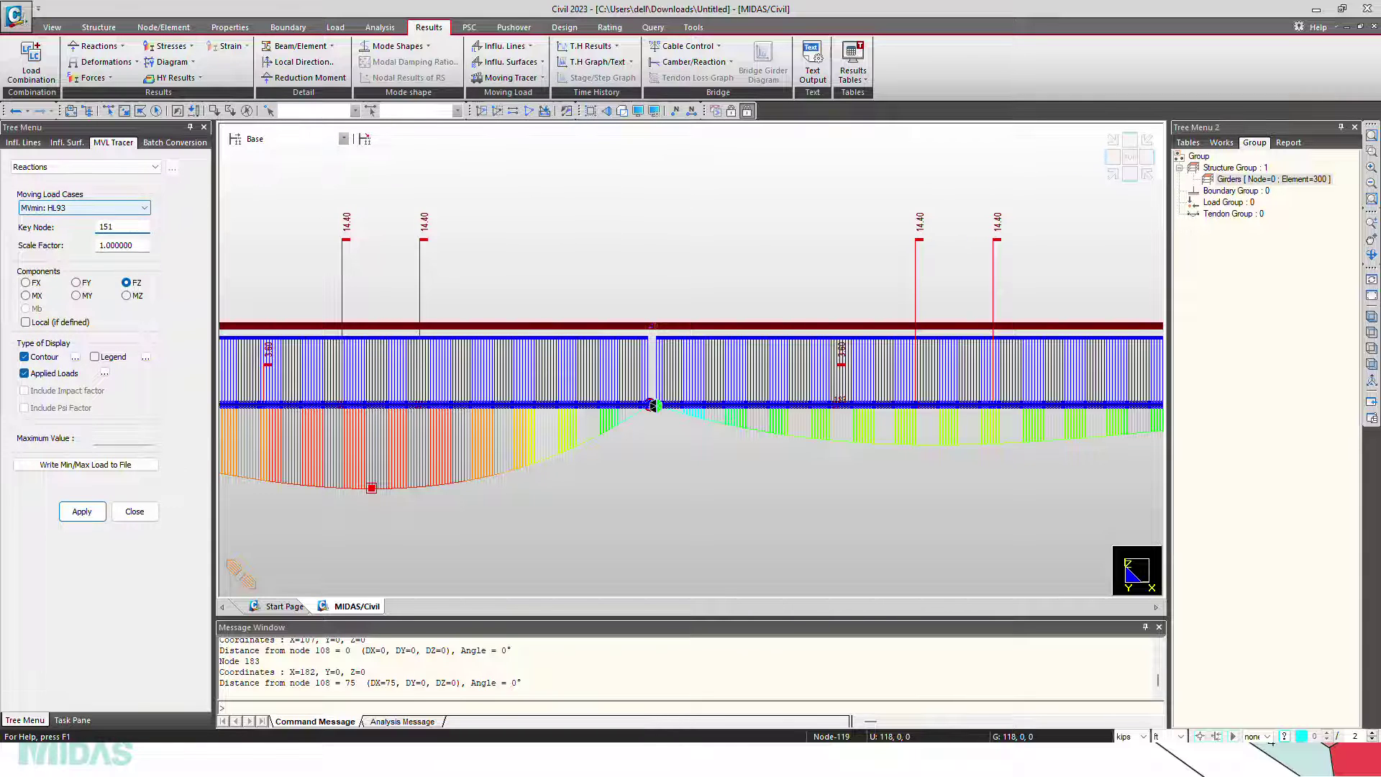
pyautogui.click(43, 207)
pyautogui.click(59, 228)
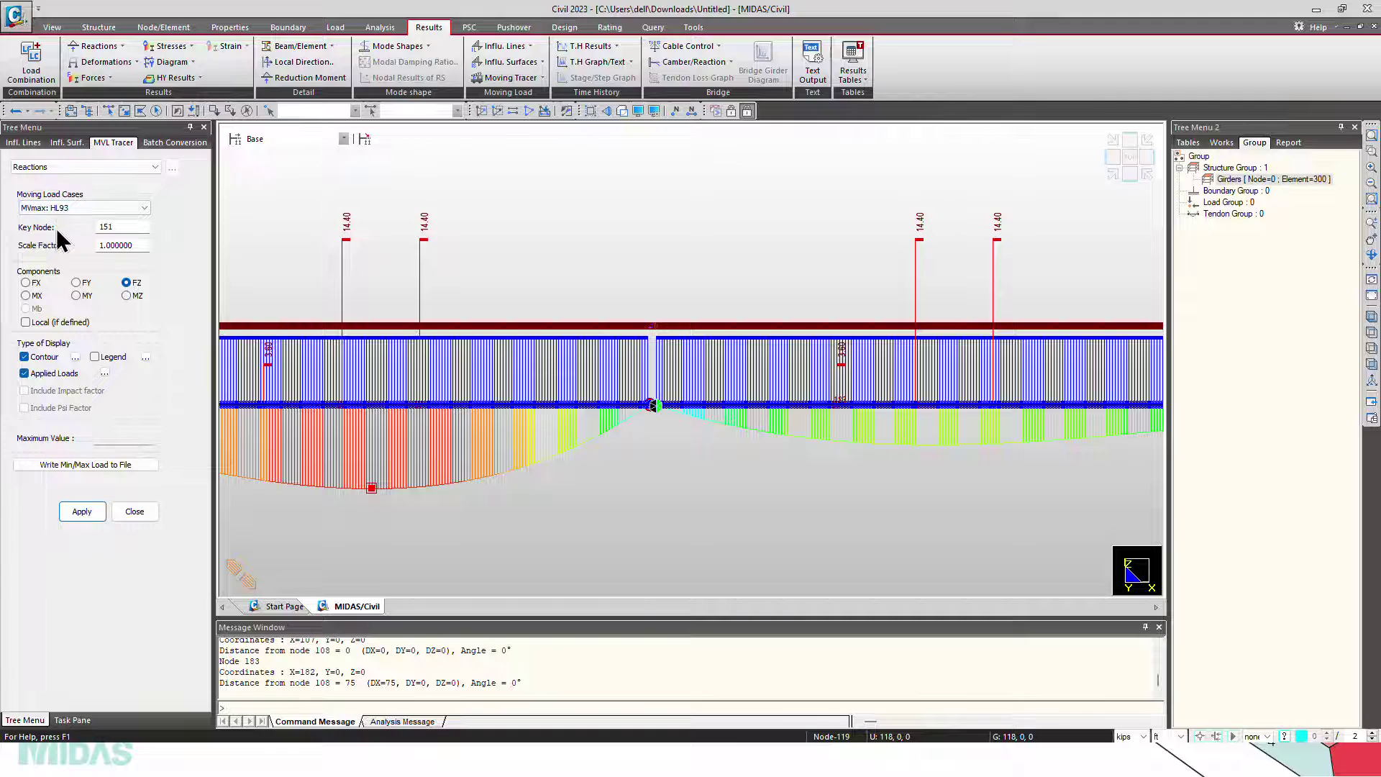
pyautogui.click(81, 511)
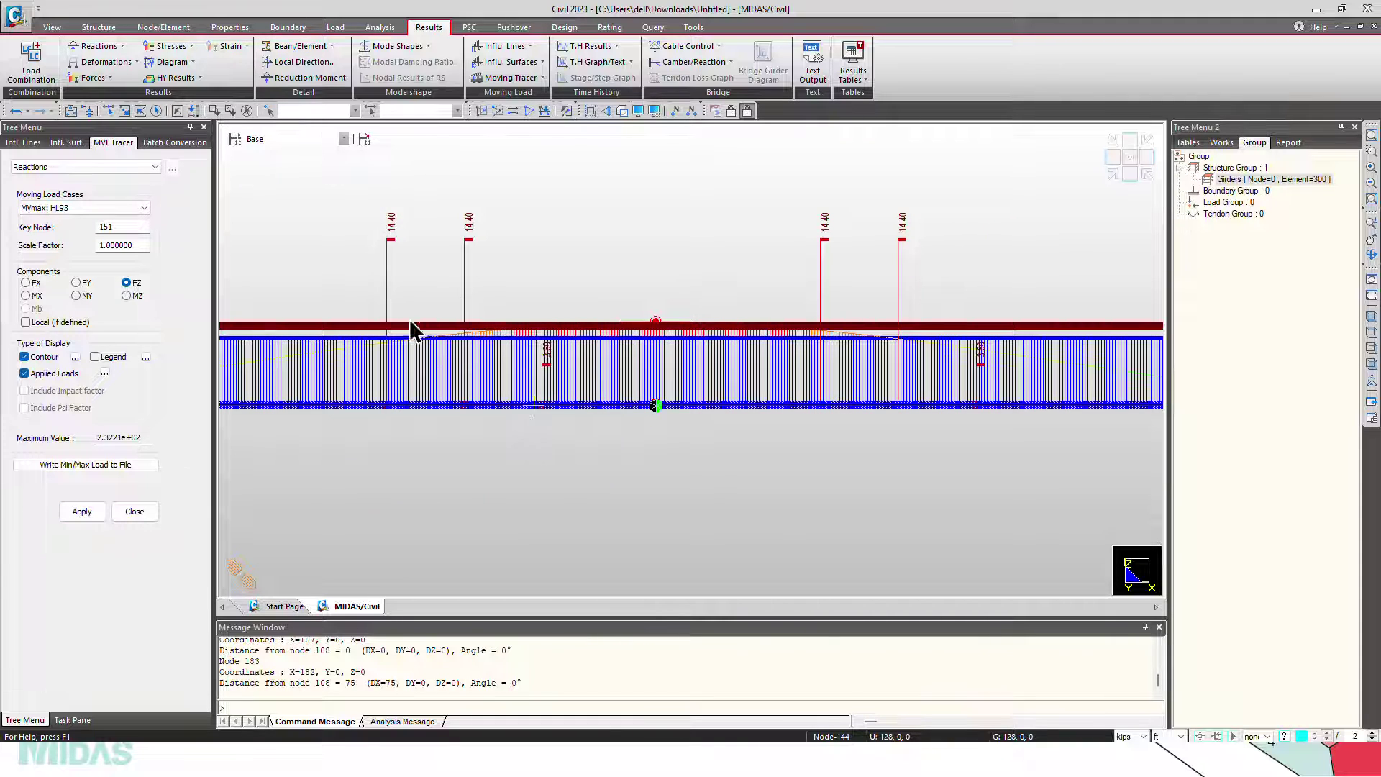
pyautogui.scroll(3, 453, 345)
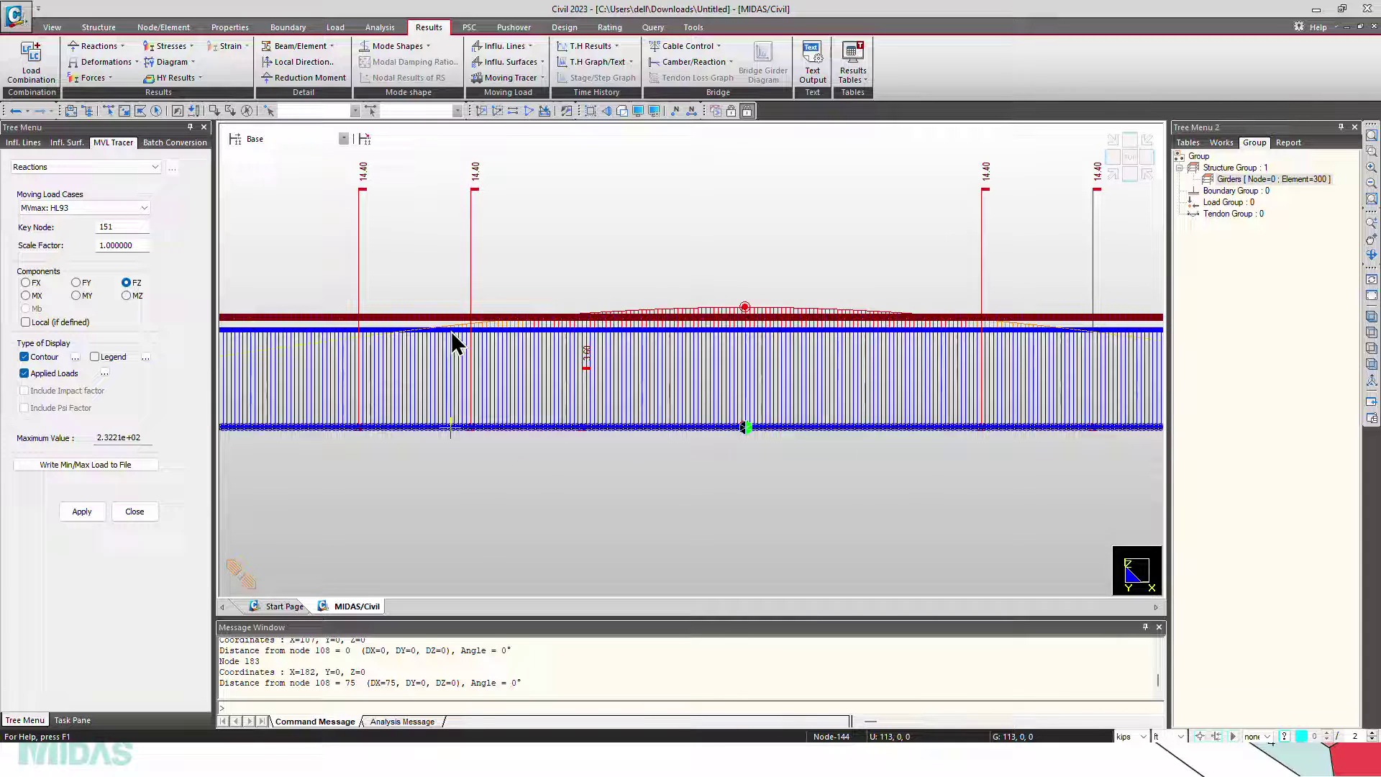
pyautogui.moveTo(519, 248); pyautogui.dragTo(532, 309, button='middle')
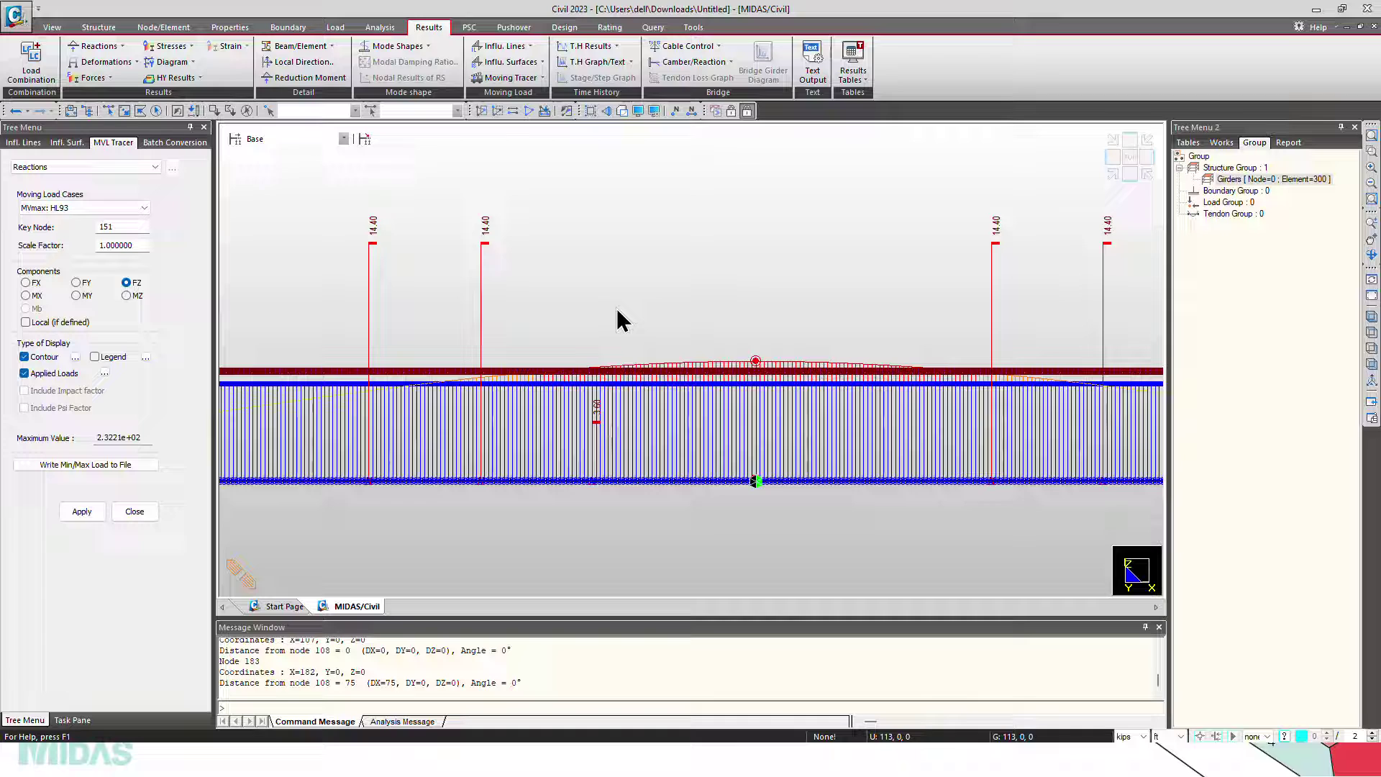
# Query nodes 131 and 180 to measure their 49 spacing
pyautogui.click(653, 27)
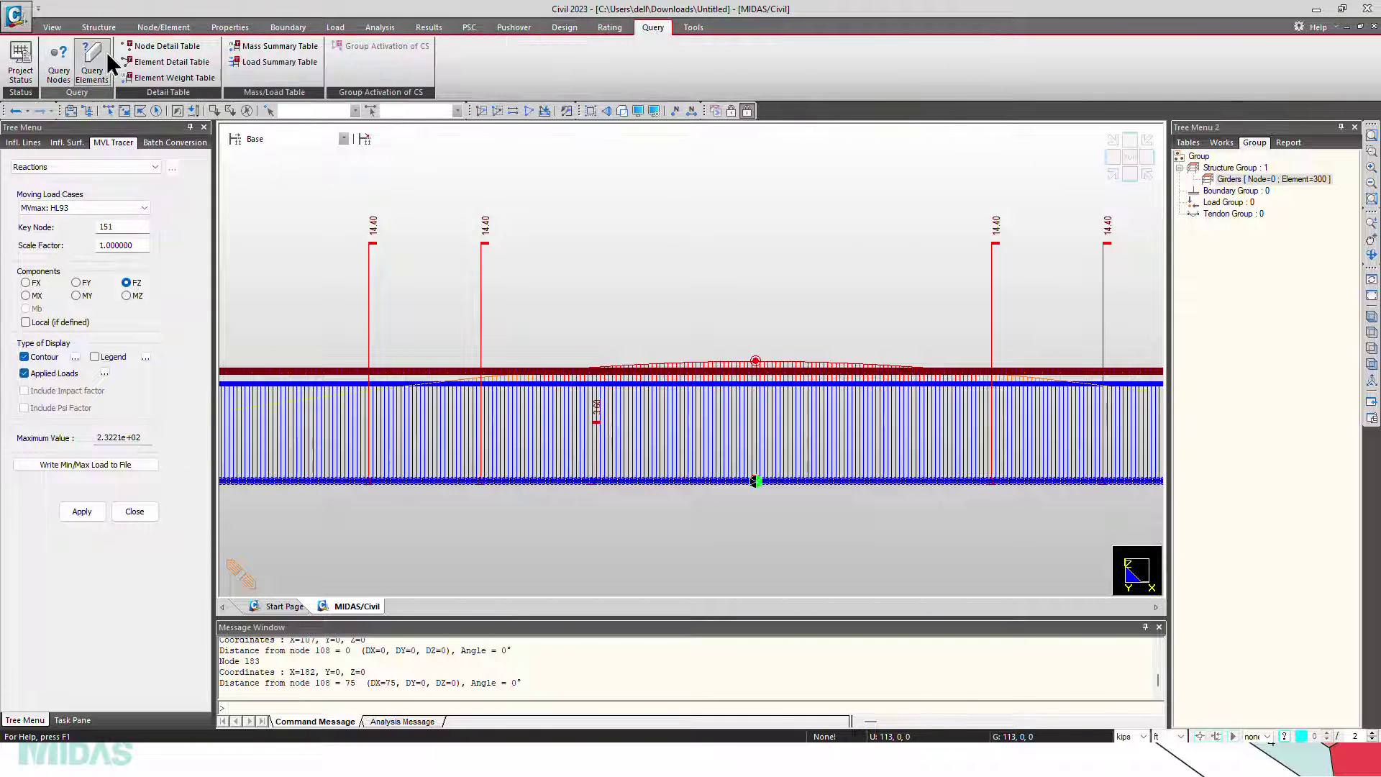
pyautogui.click(61, 68)
pyautogui.scroll(5, 585, 511)
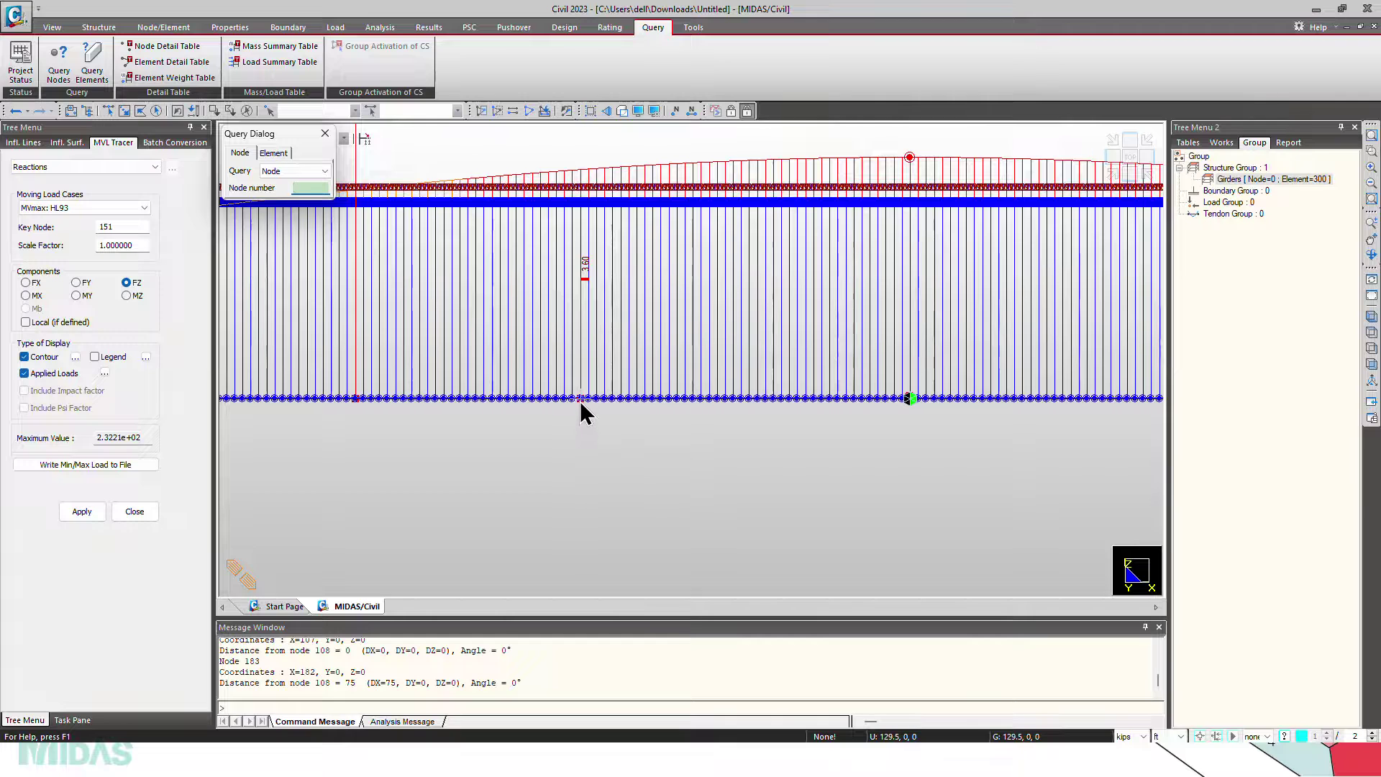
pyautogui.click(586, 400)
pyautogui.moveTo(1187, 453); pyautogui.dragTo(737, 491, button='middle')
pyautogui.scroll(4, 938, 460)
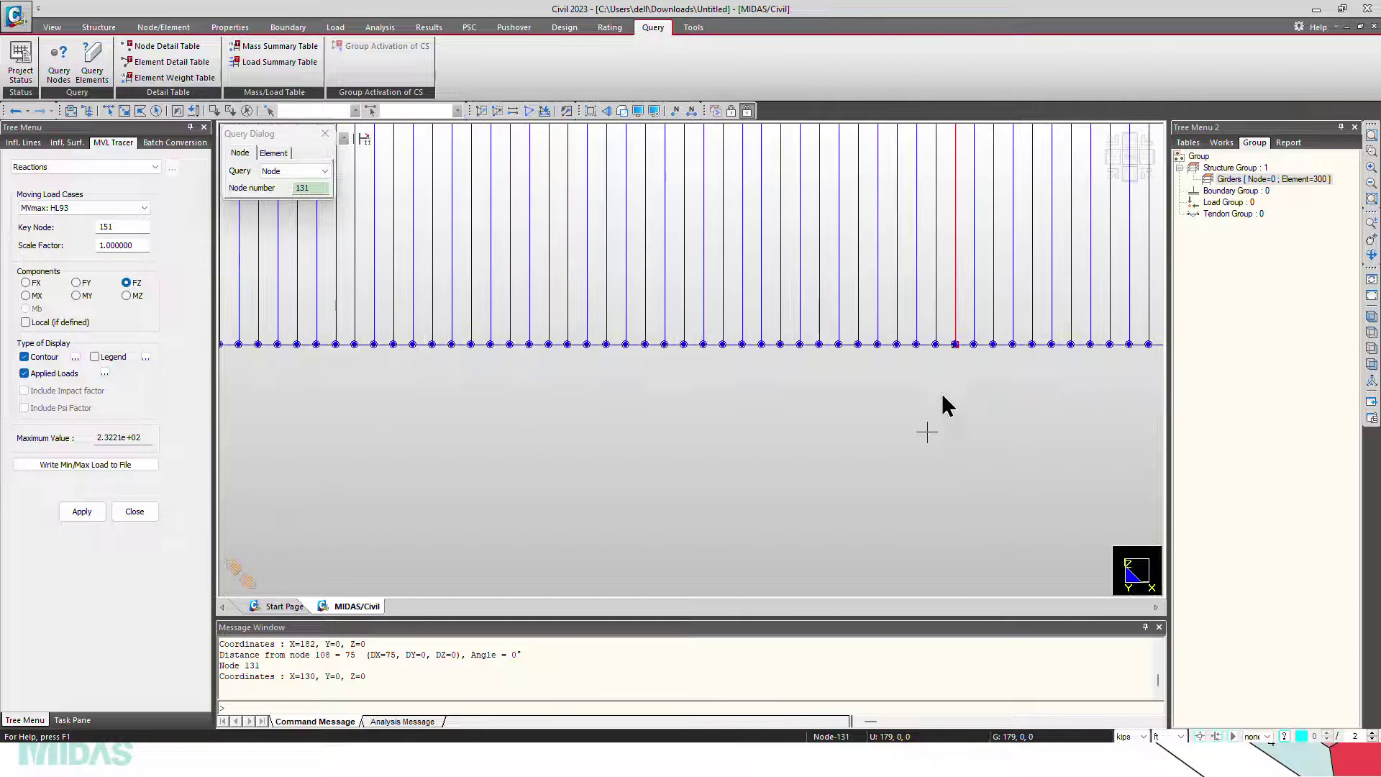
pyautogui.click(941, 354)
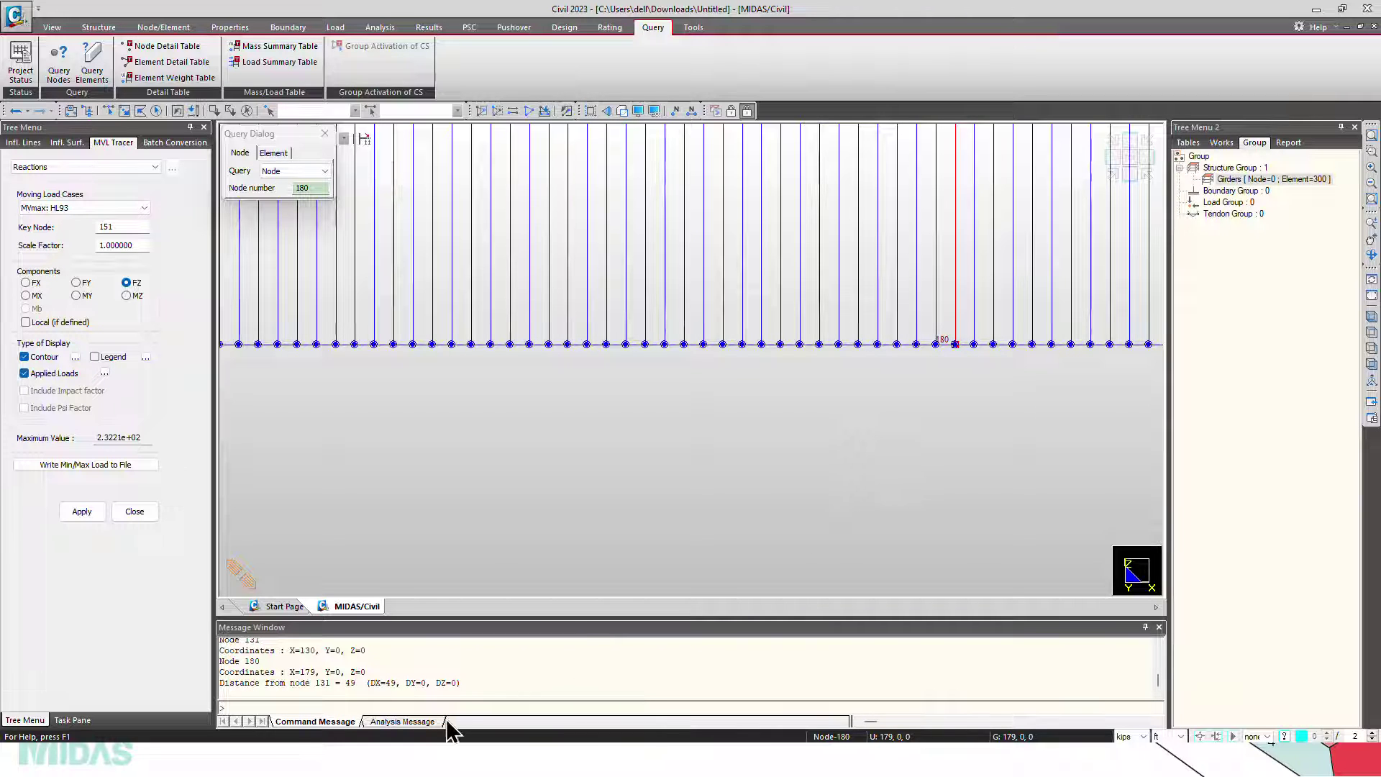
# Query nodes 181 and 130 to measure their 51 spacing
pyautogui.click(975, 351)
pyautogui.scroll(-5, 675, 478)
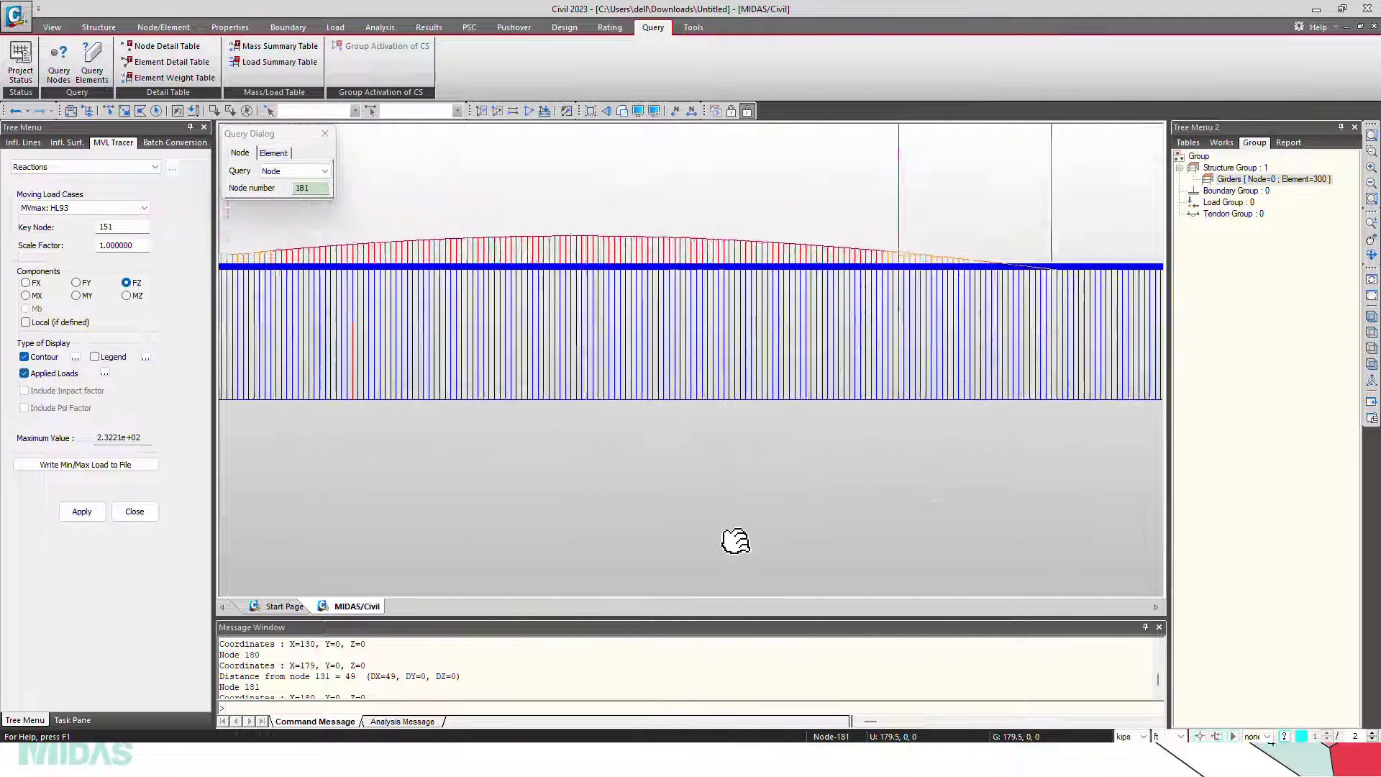
pyautogui.scroll(5, 514, 401)
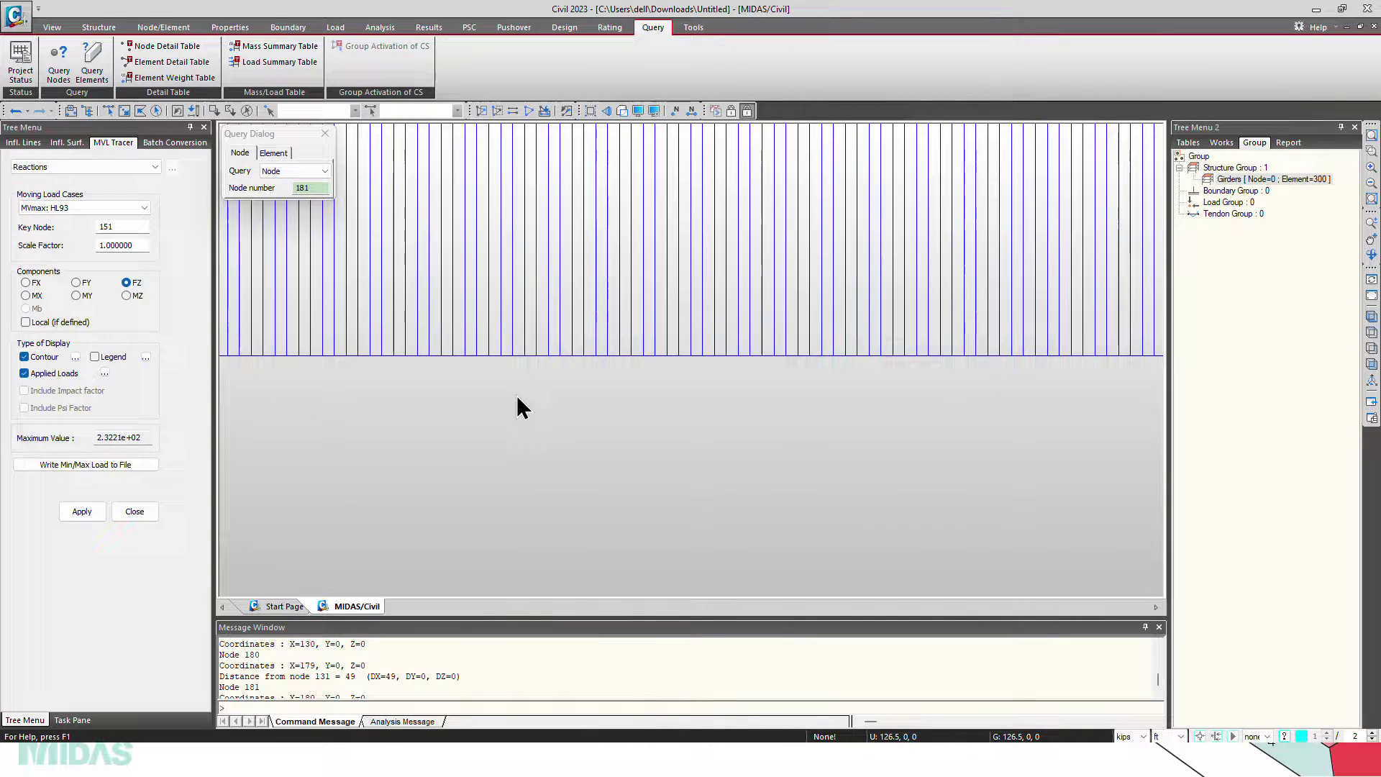
pyautogui.scroll(2, 517, 394)
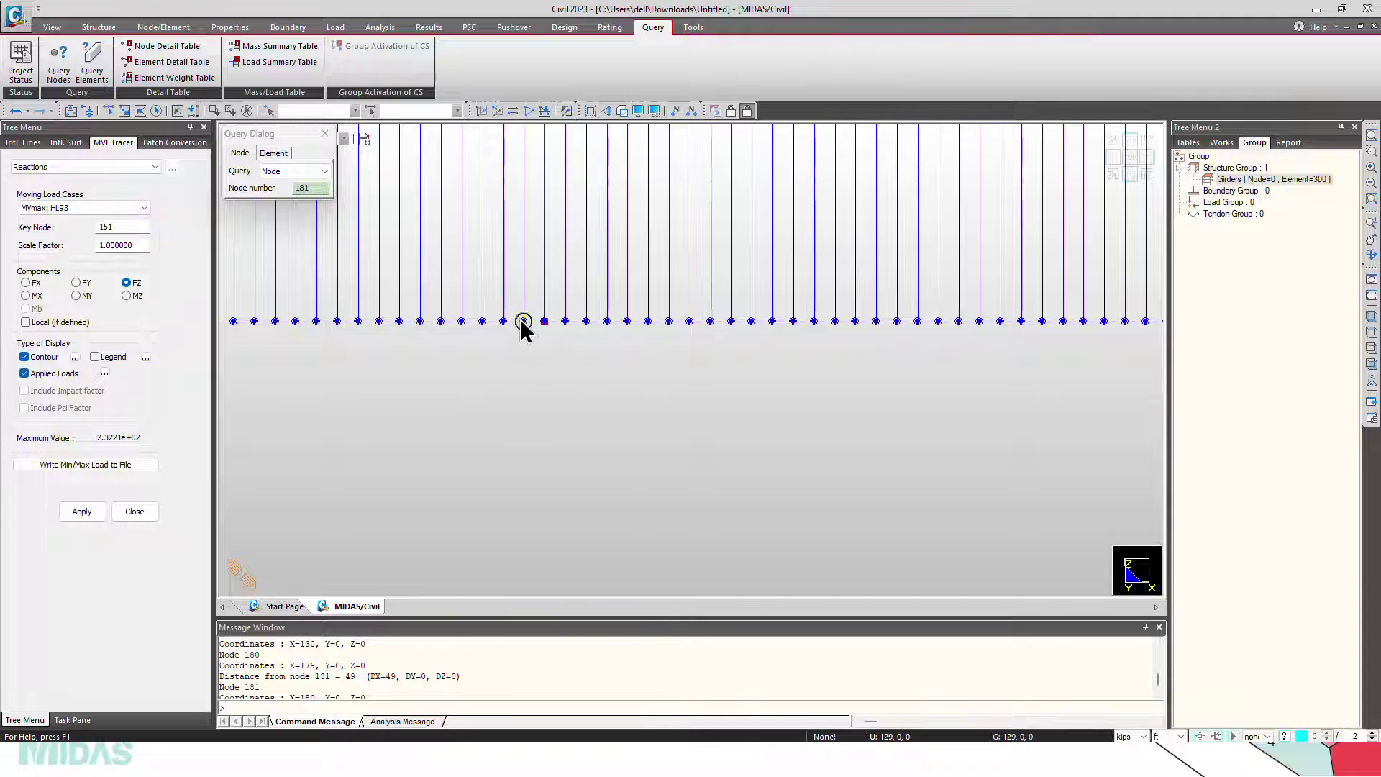
pyautogui.click(524, 321)
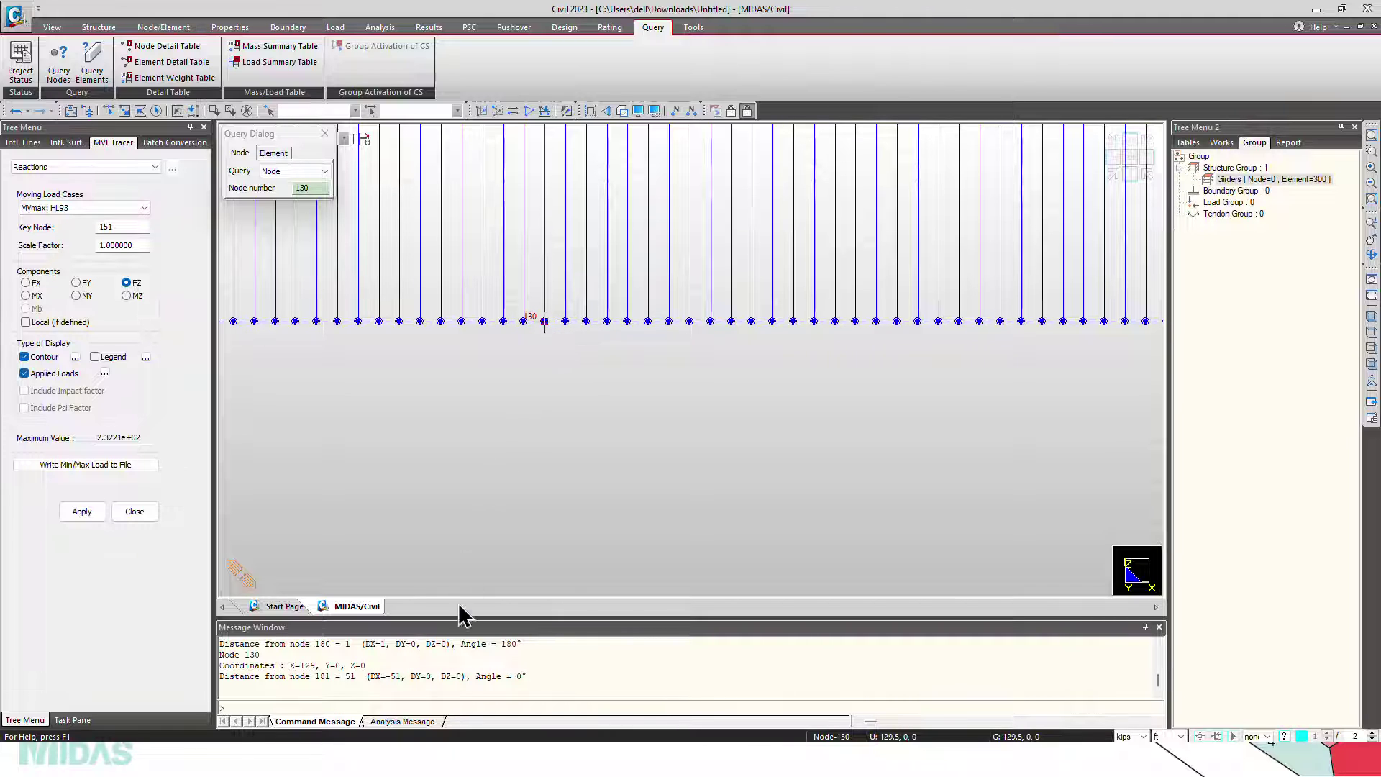
pyautogui.scroll(-2, 568, 464)
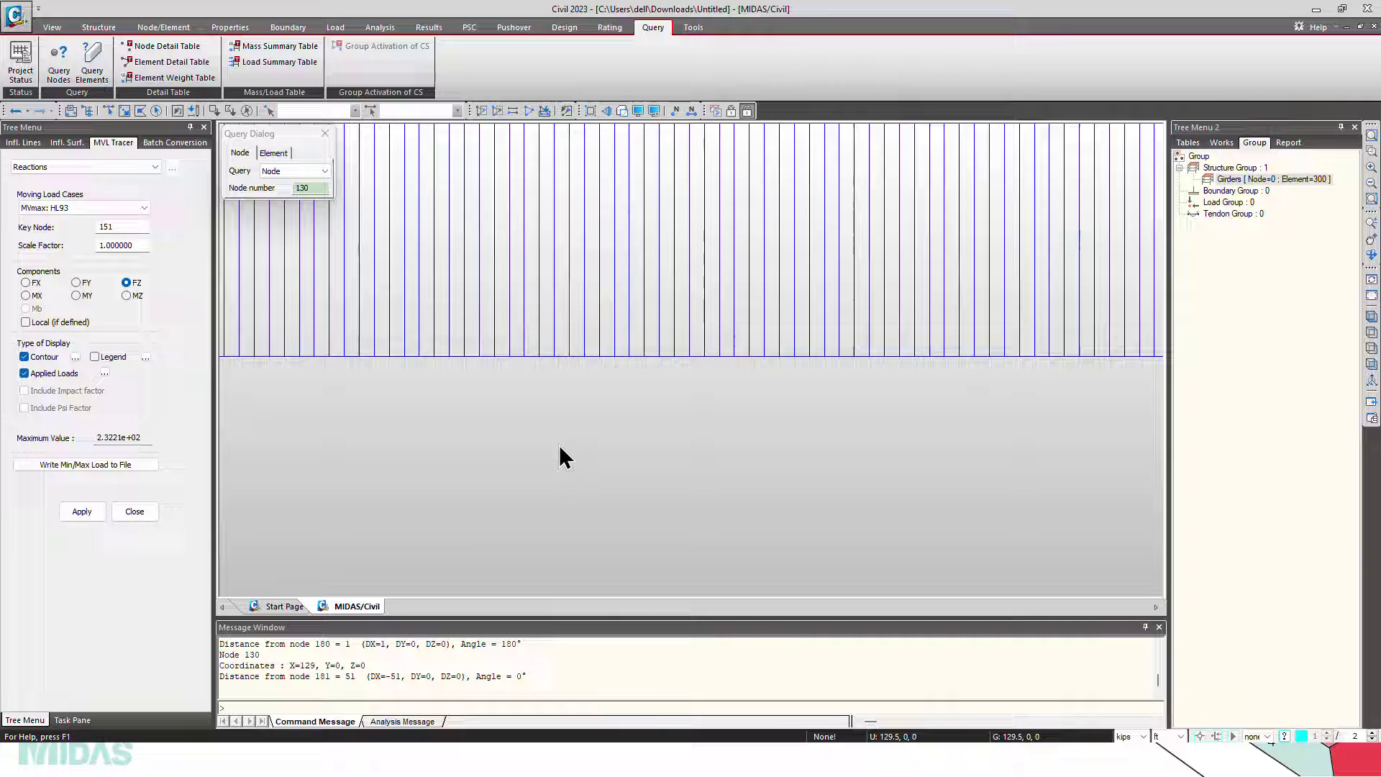
pyautogui.moveTo(693, 484); pyautogui.dragTo(597, 514, button='middle')
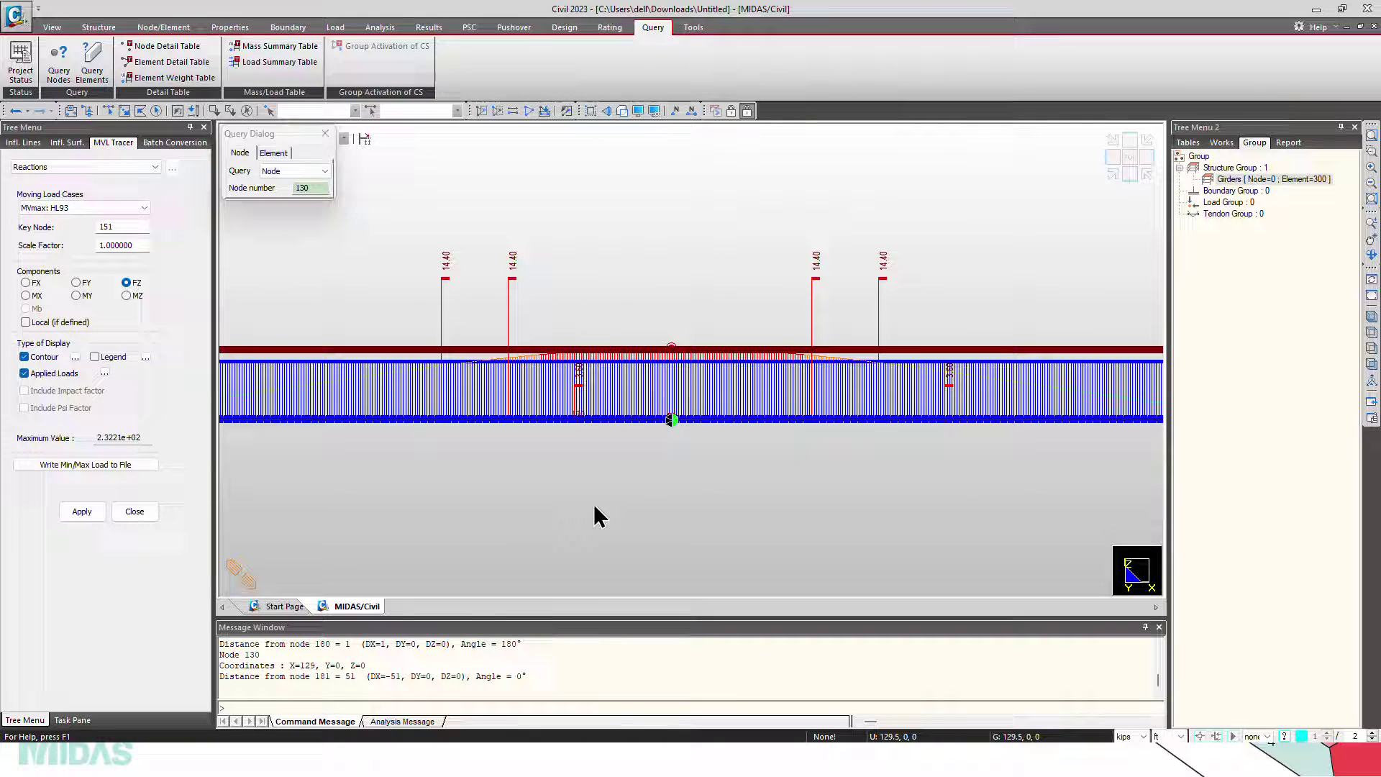